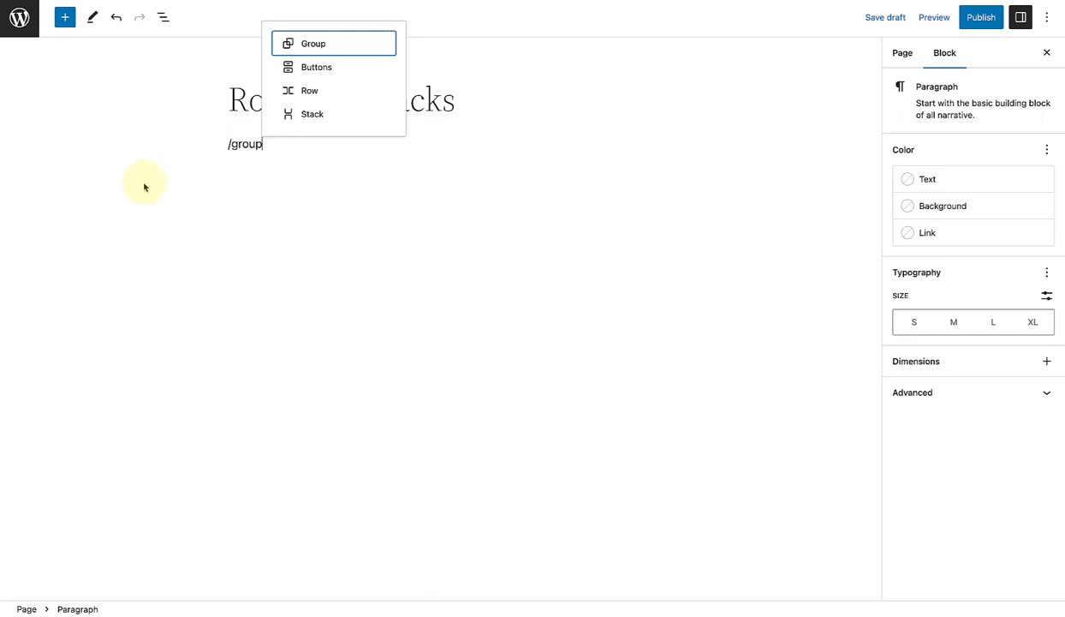
Step: Insert a Group block in the empty paragraph below the page title
left_click(303, 45)
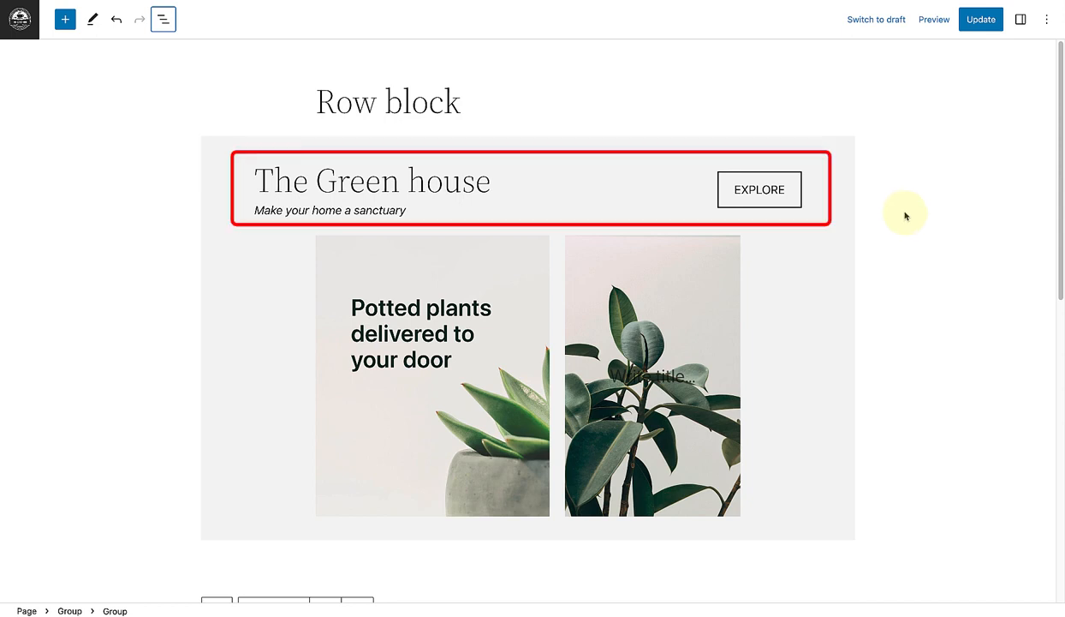
Step: Insert a Row block in the empty paragraph above the plant images in the lower group
scroll(907, 216, "down", 8)
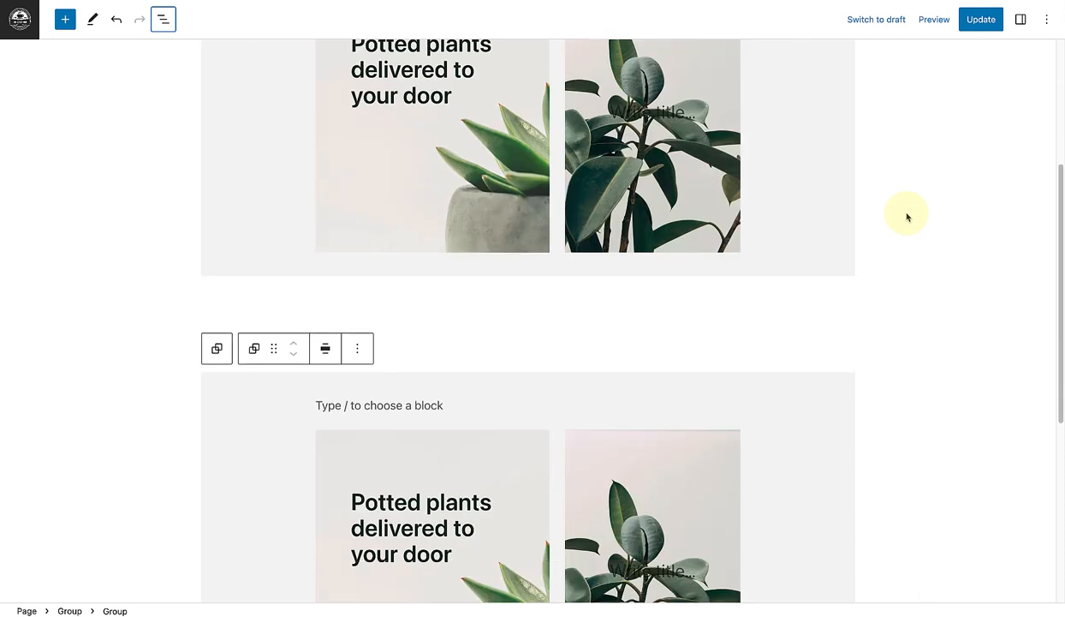
scroll(907, 216, "down", 3)
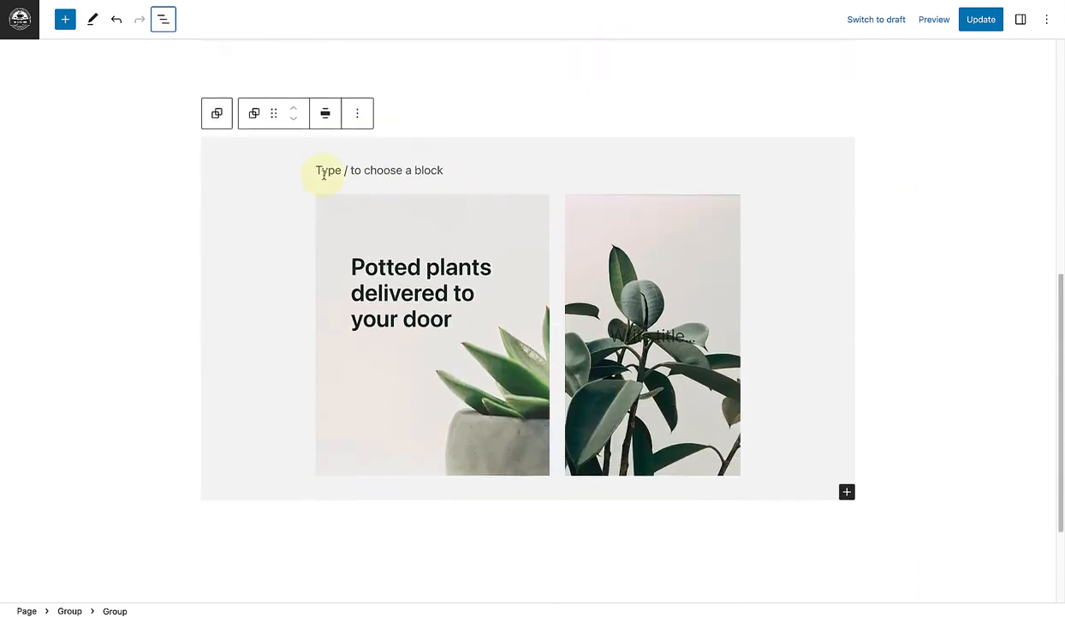
left_click(322, 172)
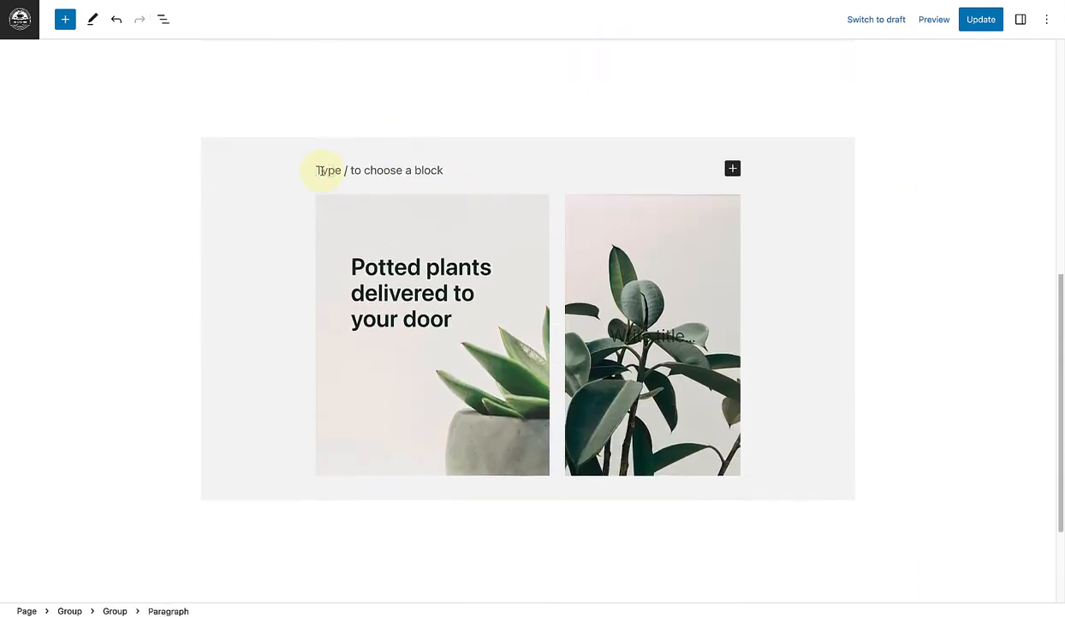
type("/")
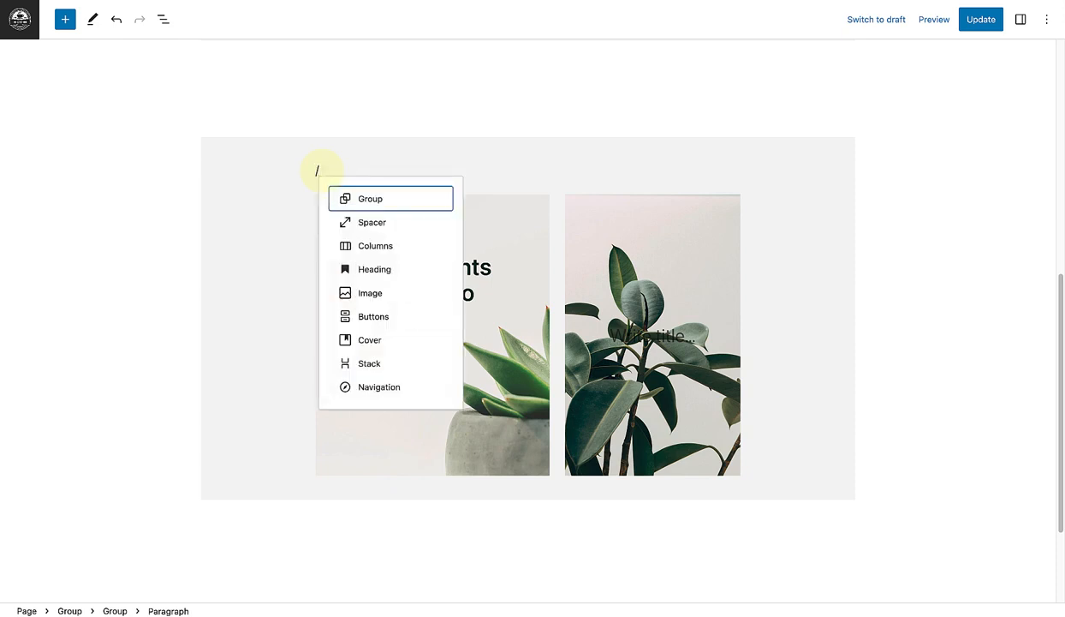
type("row")
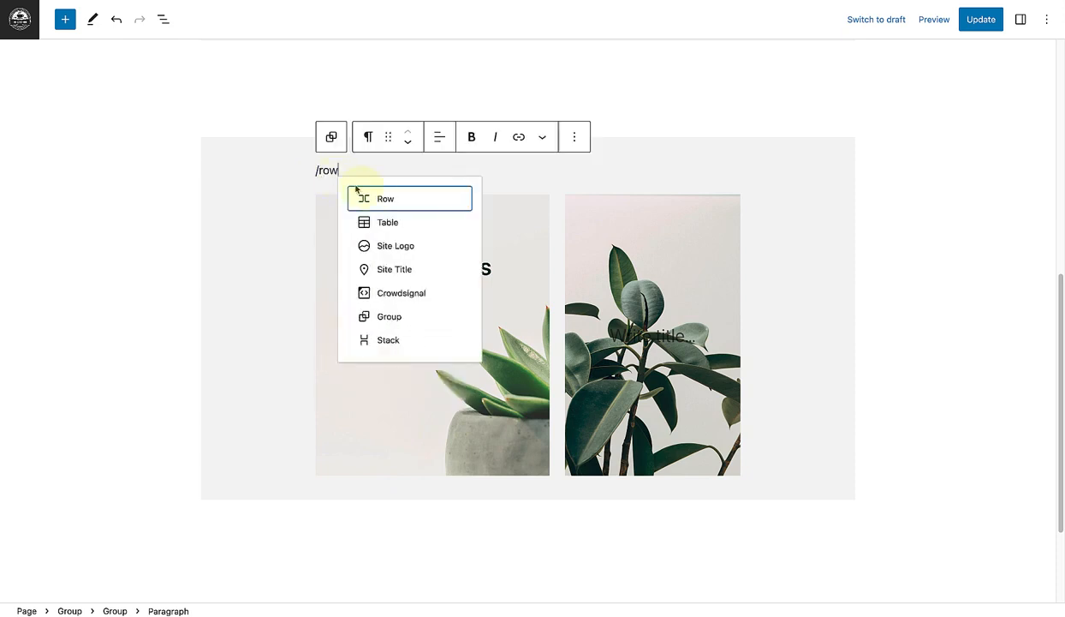
left_click(388, 199)
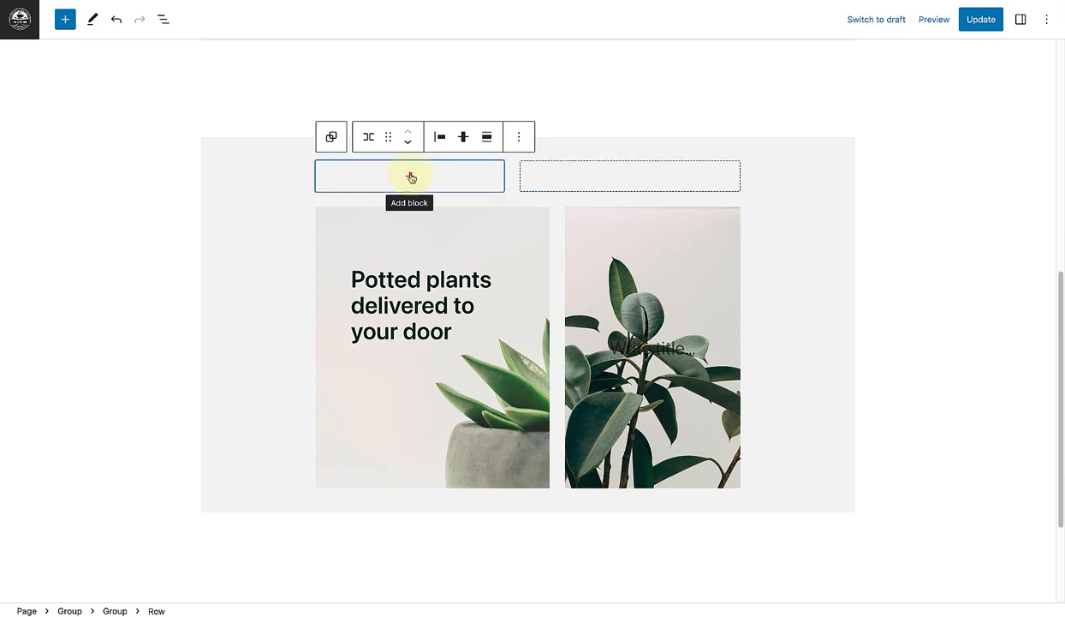
Step: Add a Heading block reading "The Green House" inside the new row
left_click(411, 177)
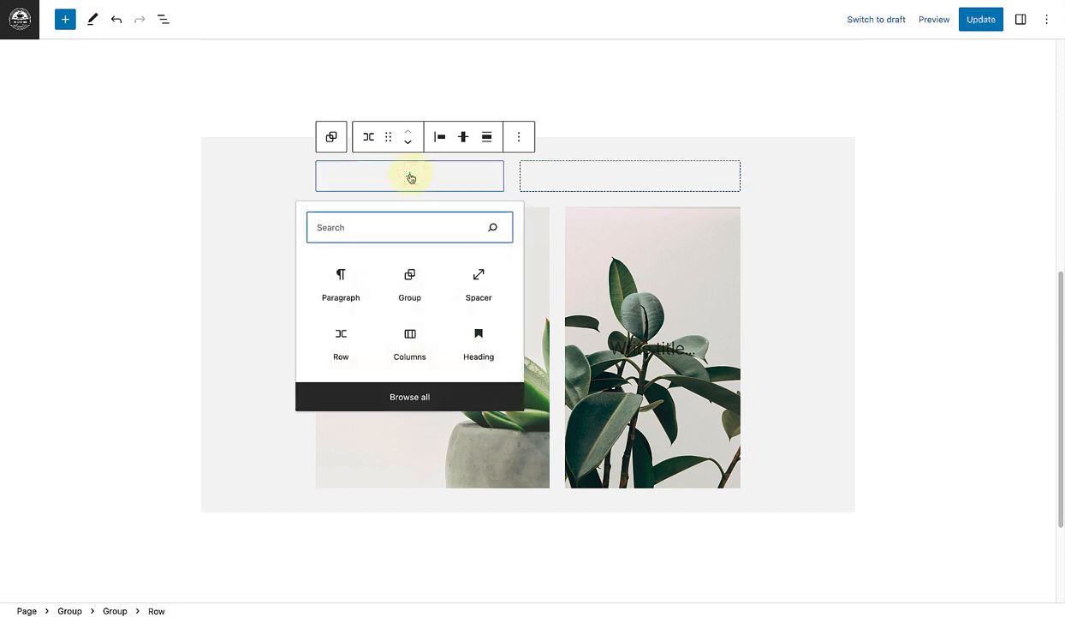
type("Heading")
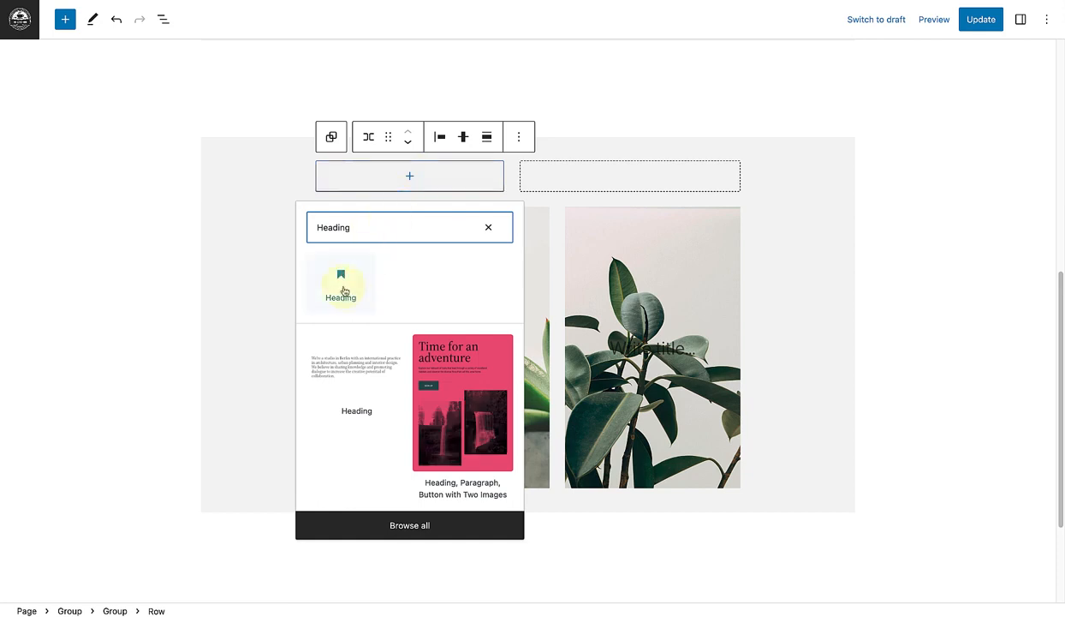
left_click(343, 285)
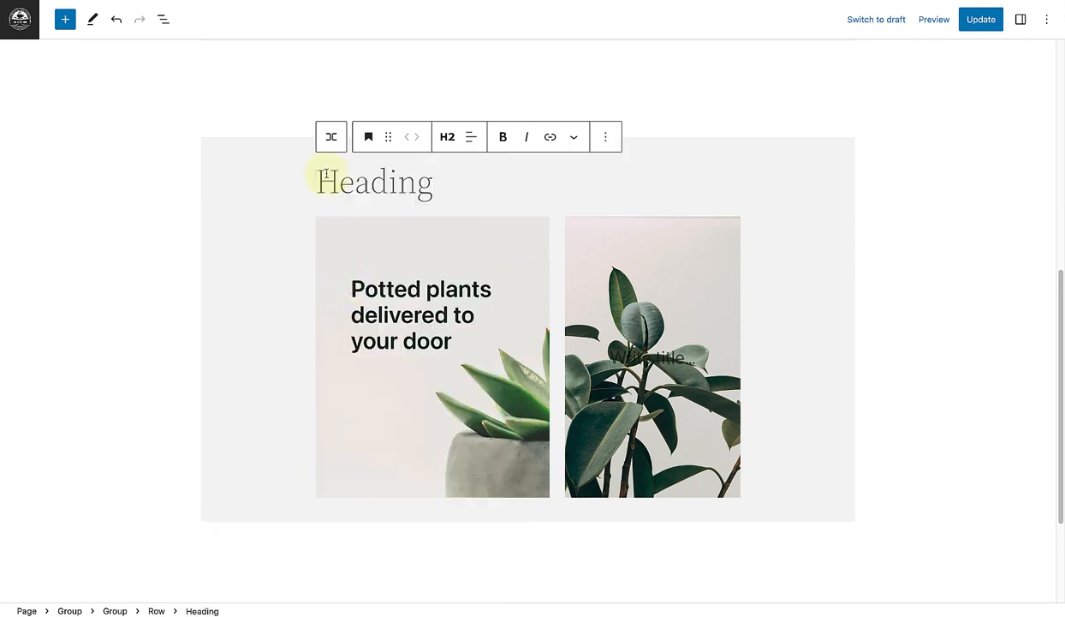
type("The Green House")
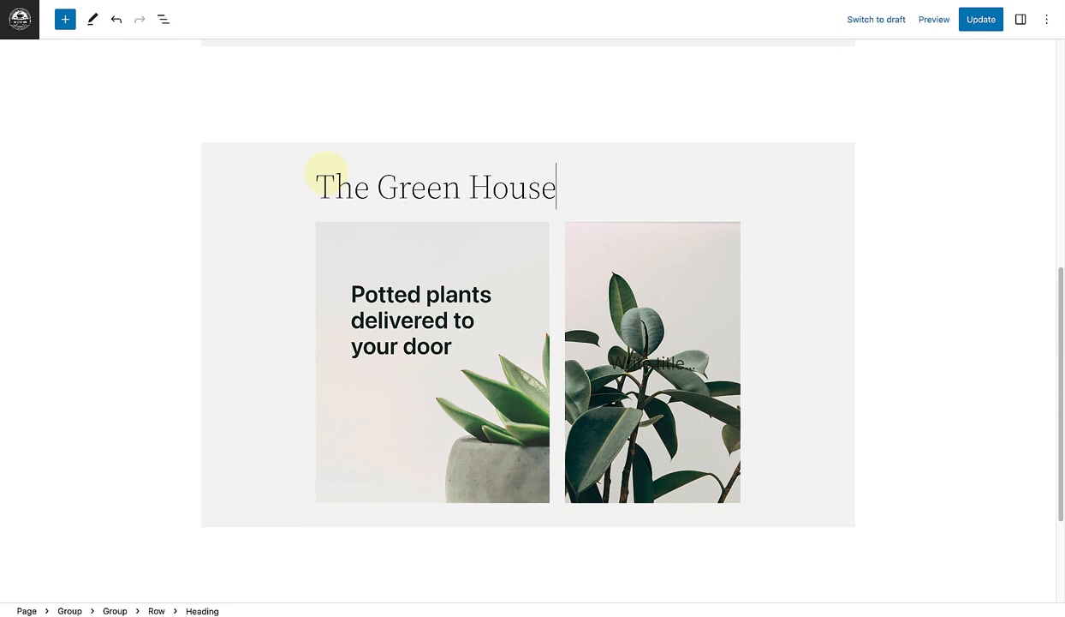
Step: Add a paragraph after the heading in the row and copy the italic tagline "Make your home a sanctuary" into it from the upper example
key("Return")
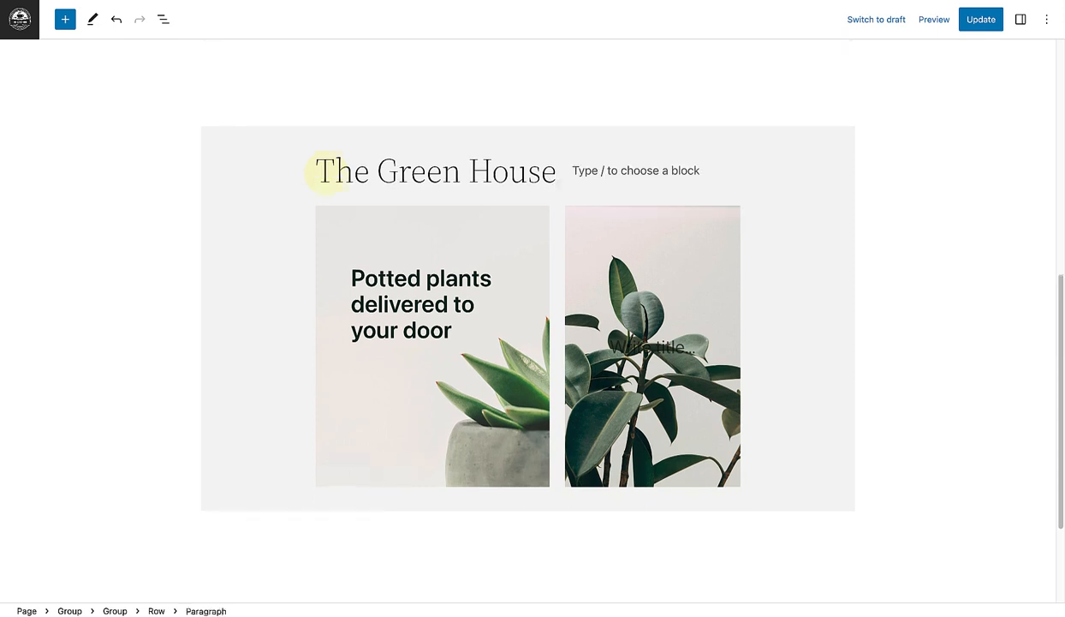
scroll(328, 174, "up", 5)
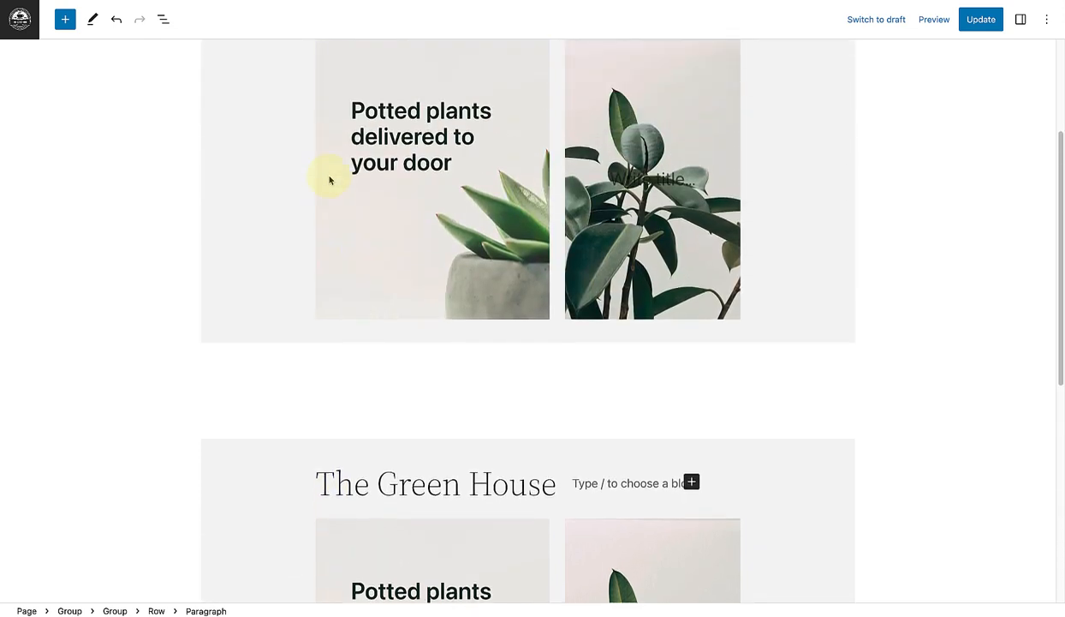
scroll(330, 180, "up", 3)
left_click_drag(410, 151, 256, 151)
key("super+c")
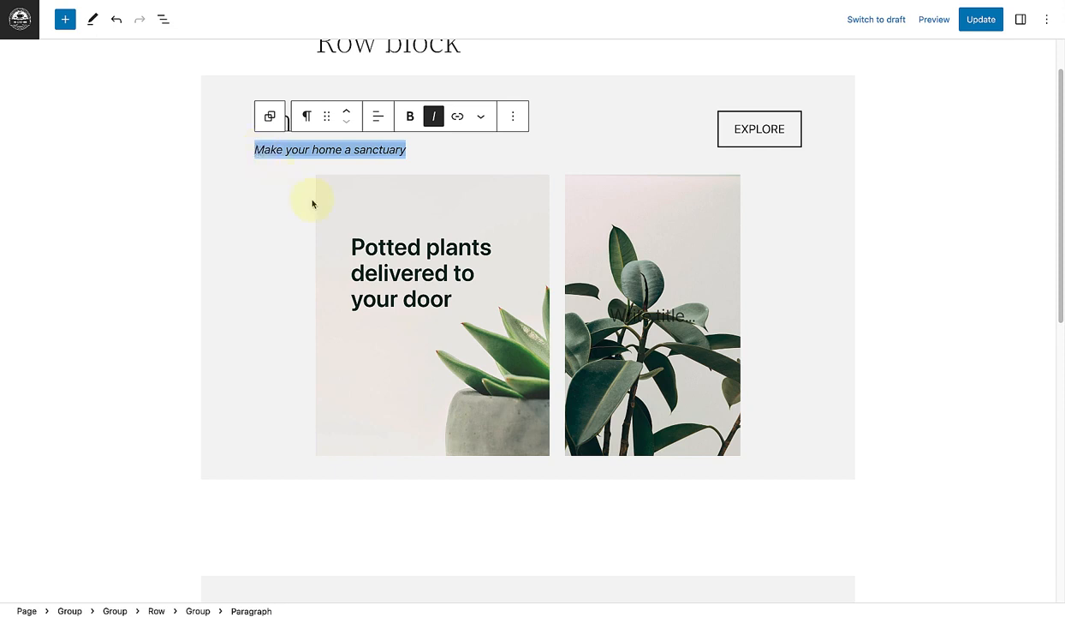
scroll(311, 202, "down", 5)
left_click(573, 341)
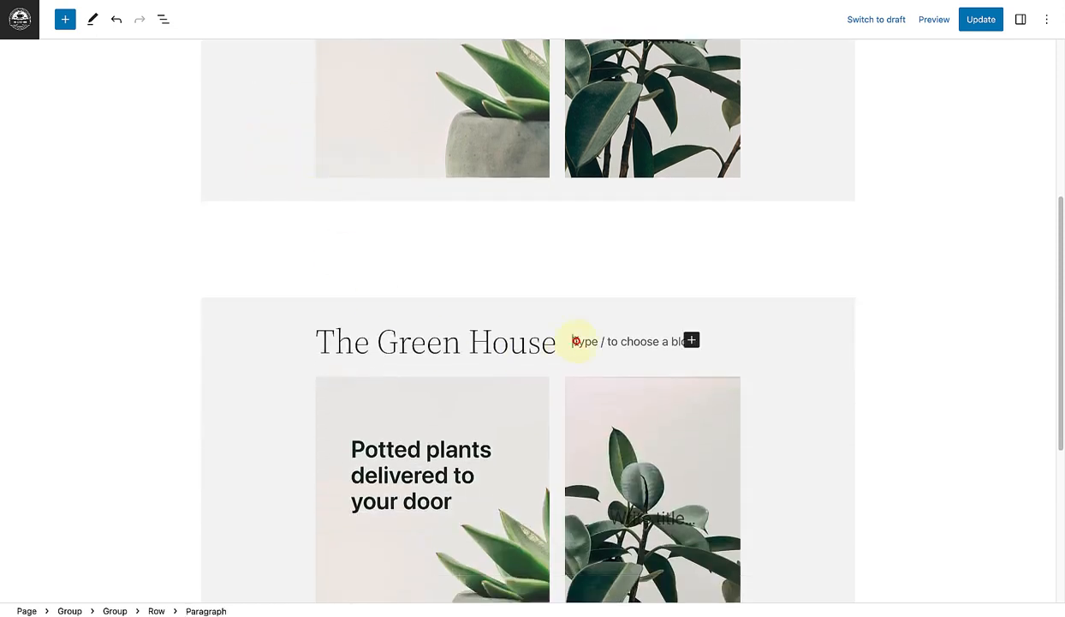
key("super+v")
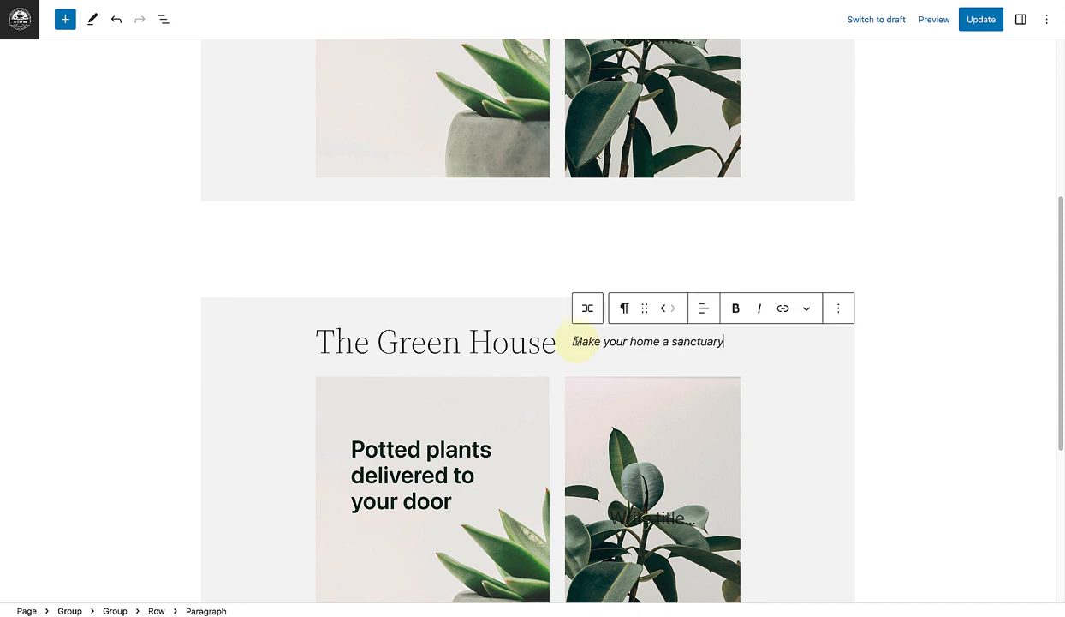
Step: Select the row's heading and tagline paragraph together and combine them into a Group block
scroll(579, 344, "down", 4)
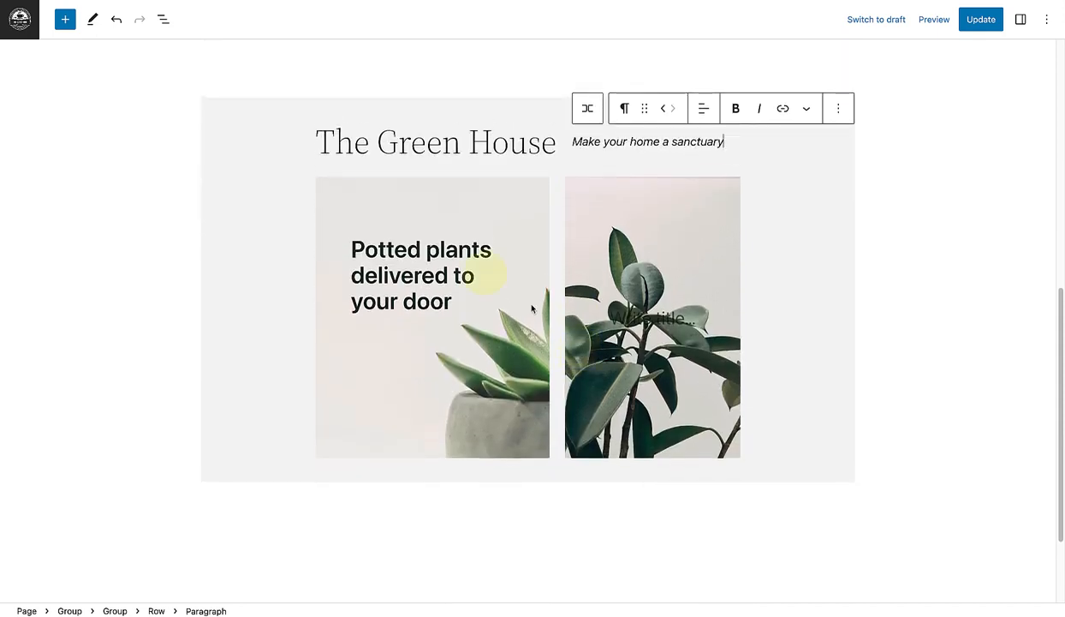
left_click(163, 19)
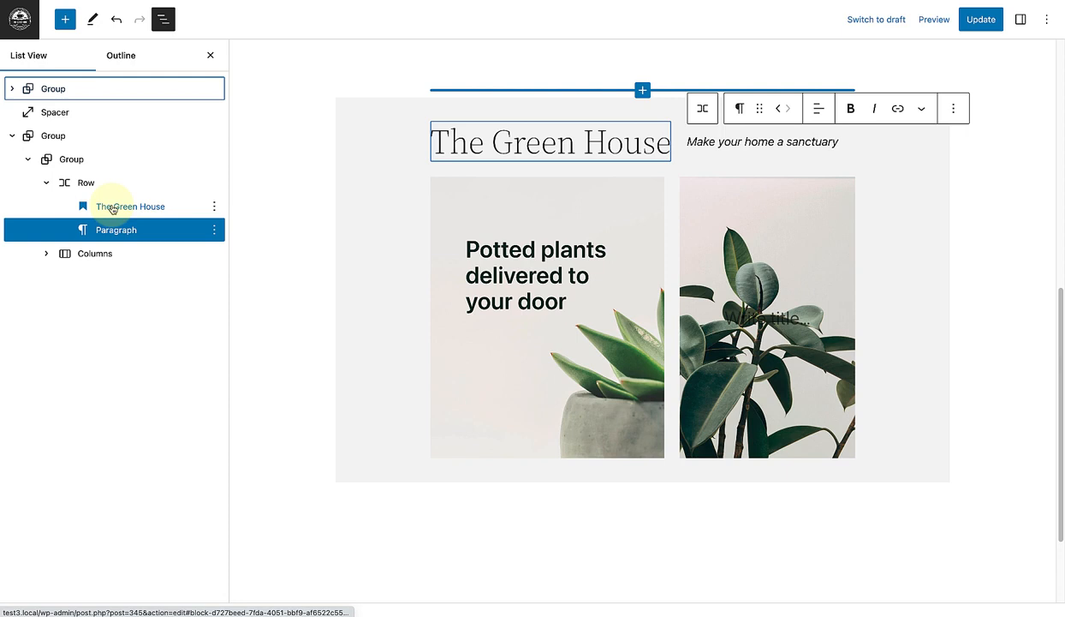
left_click(112, 208, "shift")
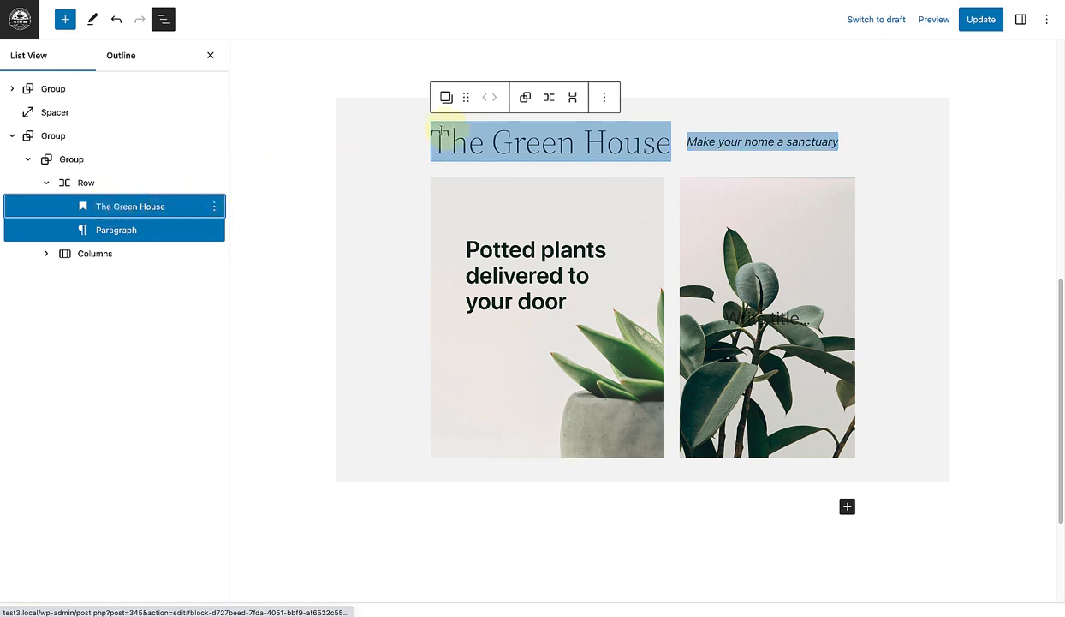
left_click(526, 99)
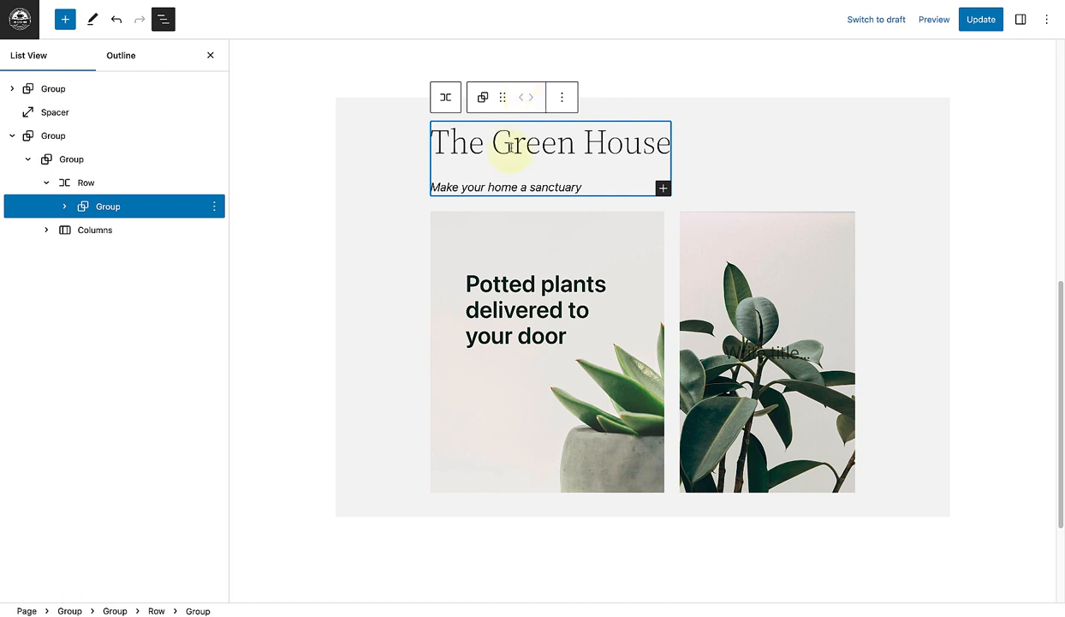
Step: Set the padding and block spacing of the group holding the heading and tagline to 0
left_click(1021, 19)
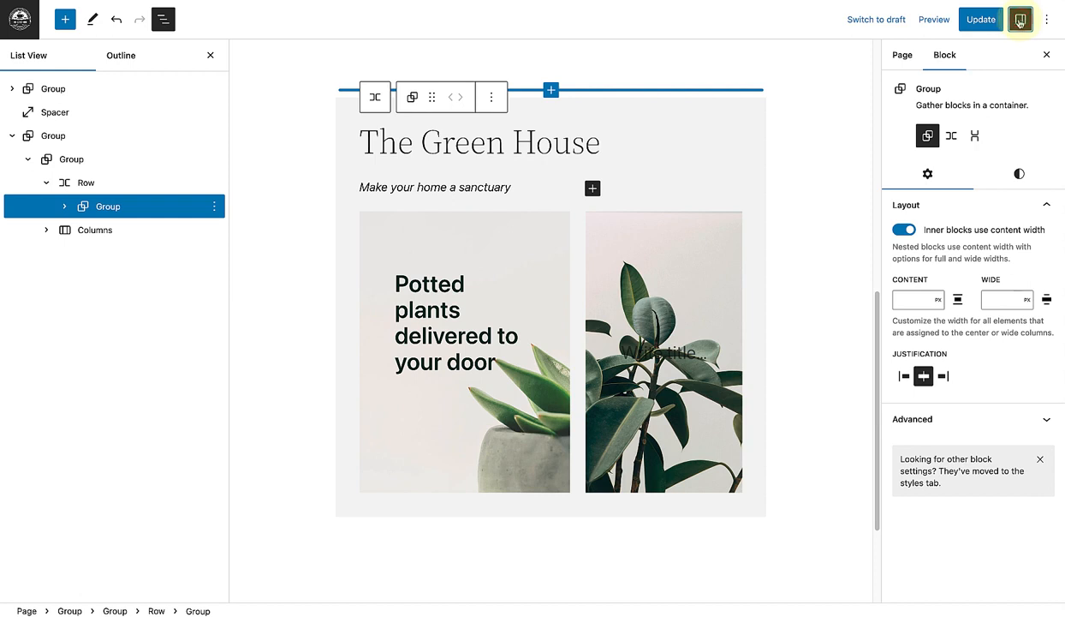
left_click(1017, 176)
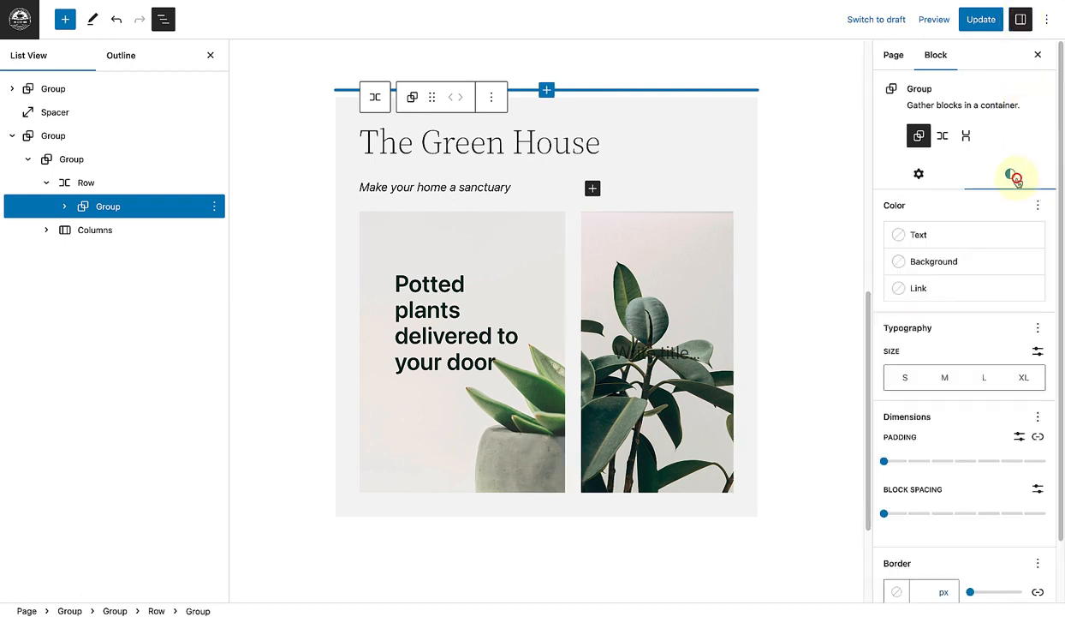
left_click_drag(1060, 167, 1064, 293)
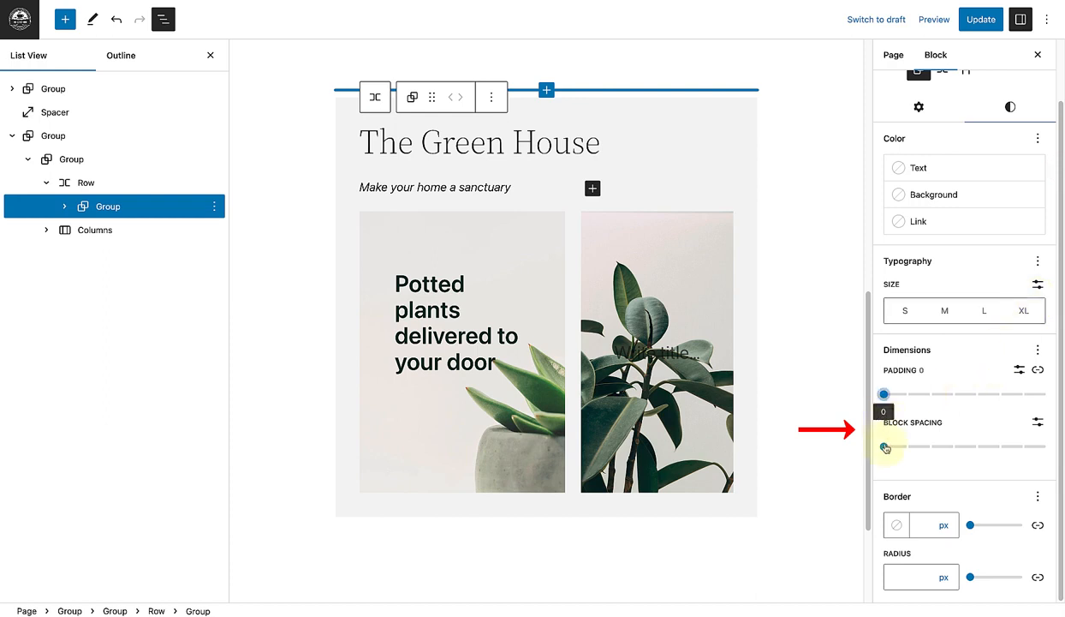
left_click(885, 447)
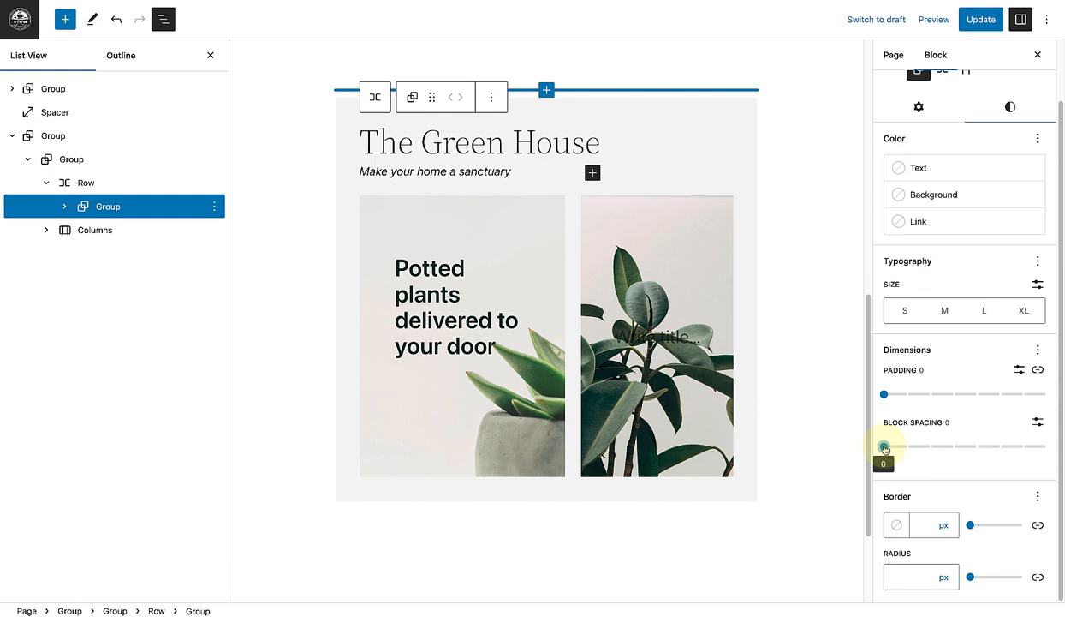
left_click(1039, 56)
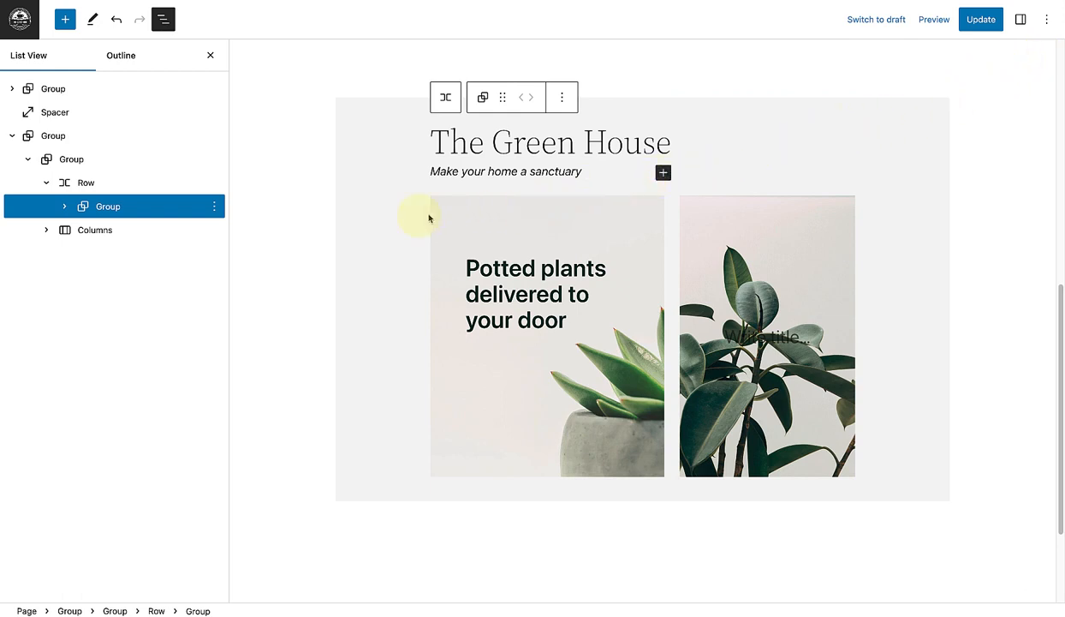
Step: Add a Buttons block to the row beside the heading group, with a button labelled "EXPLORE"
left_click(97, 184)
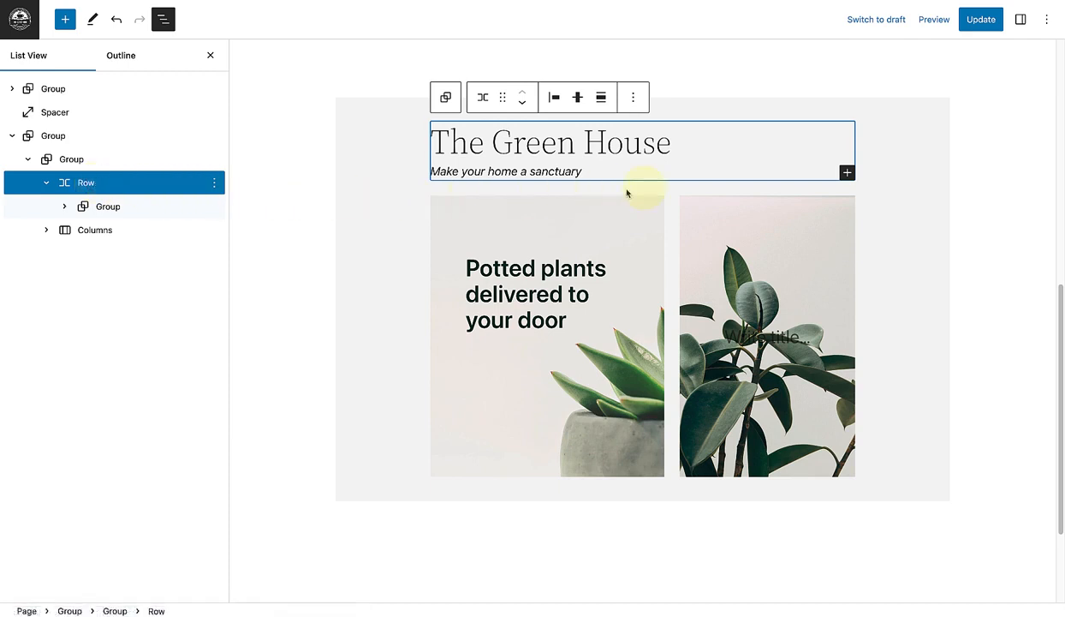
left_click(847, 172)
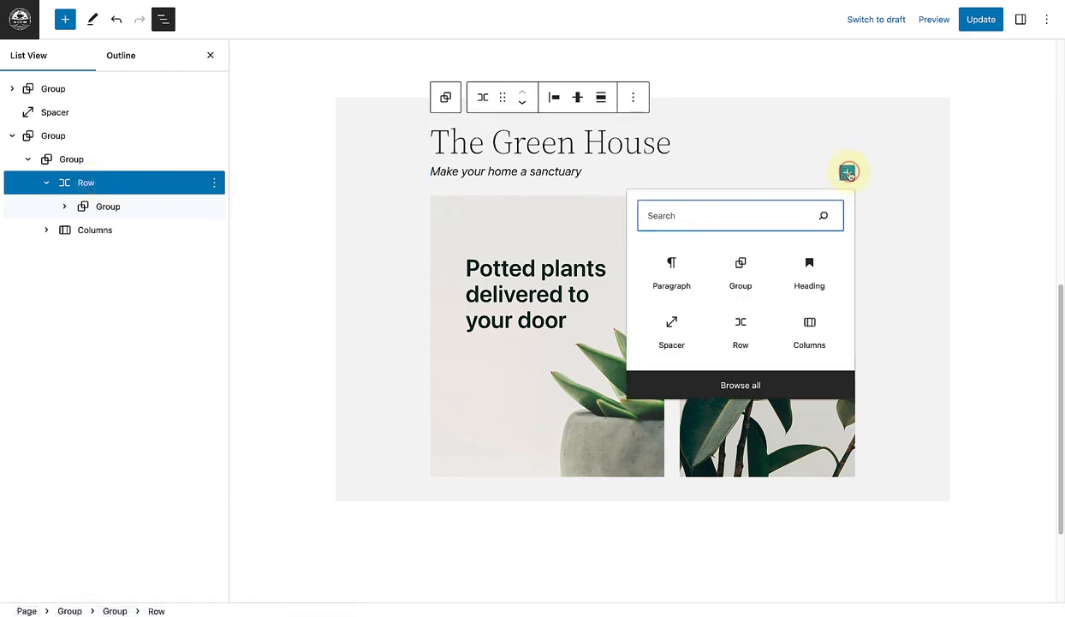
type("buttons")
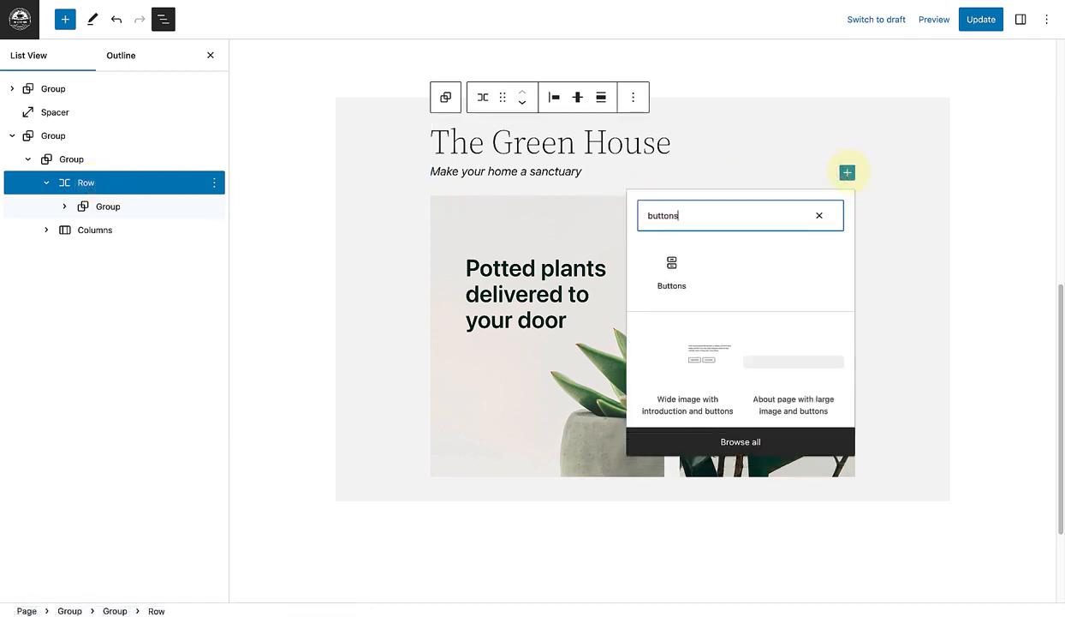
left_click(671, 267)
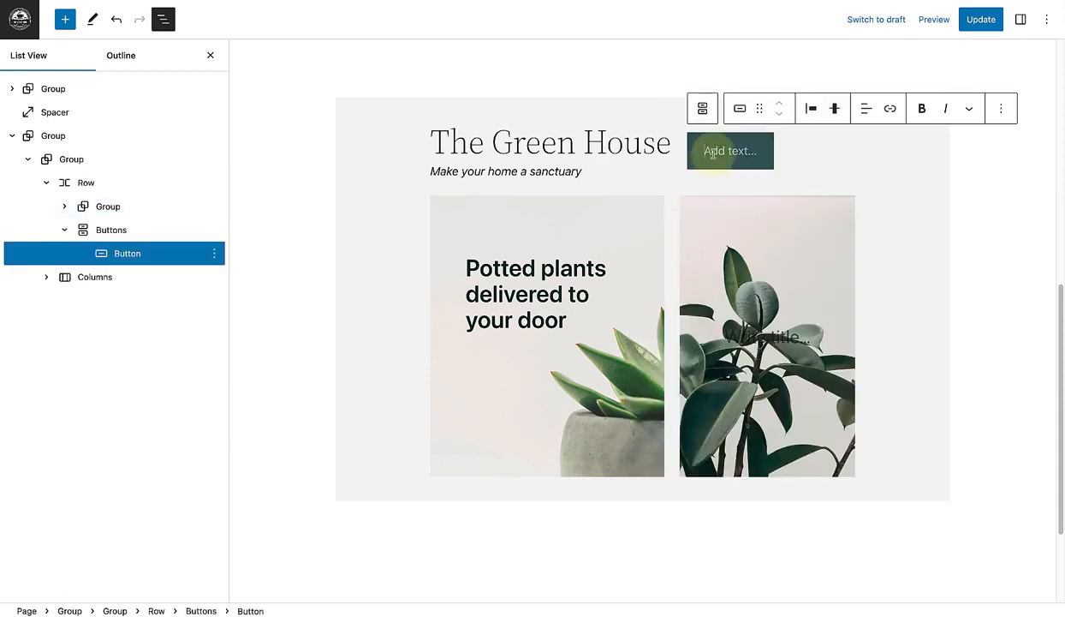
type("EXPLORE")
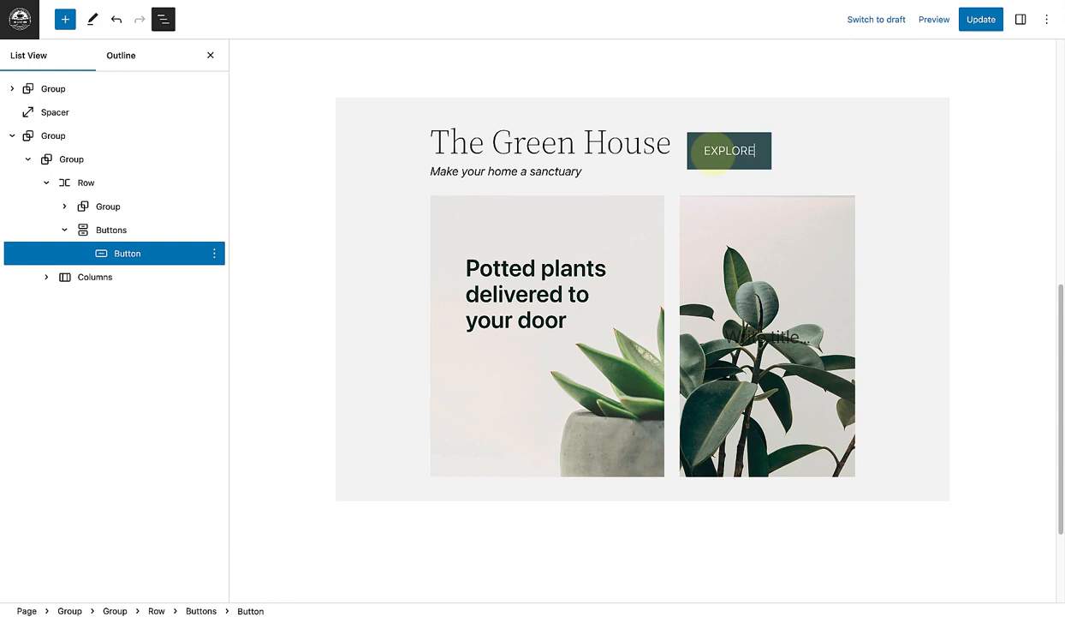
Step: Apply the Outline style to the EXPLORE button
left_click(1021, 24)
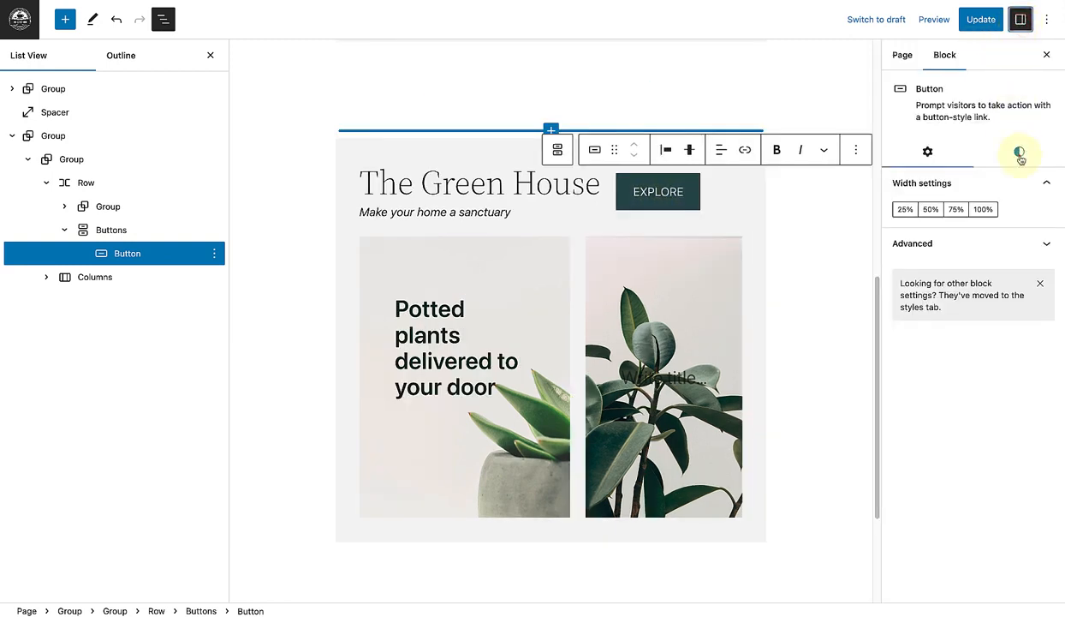
left_click(1020, 153)
left_click(1012, 214)
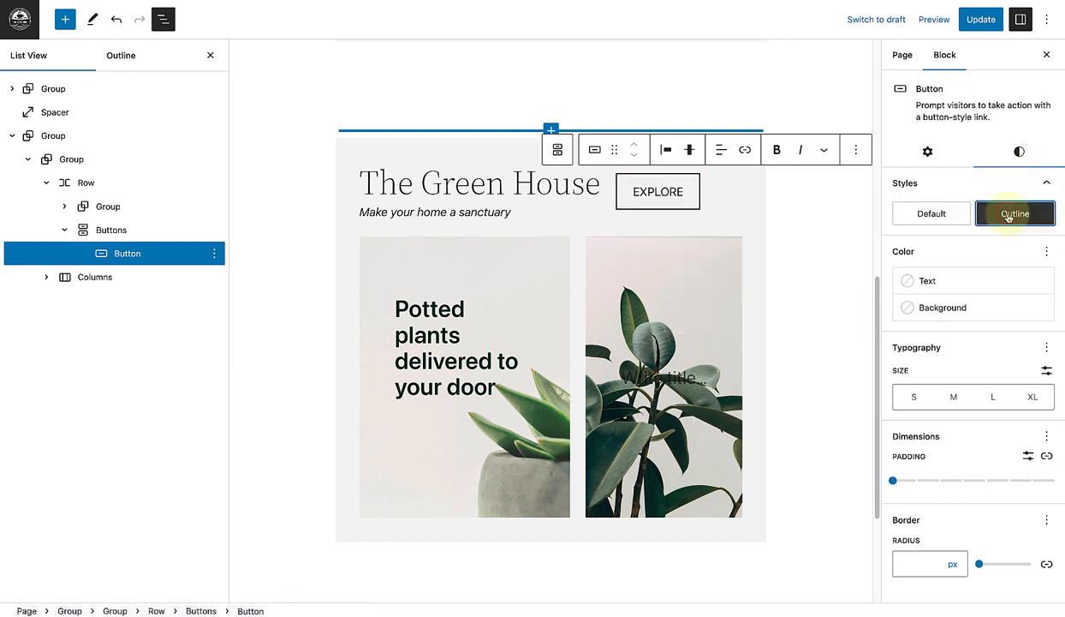
left_click(1046, 57)
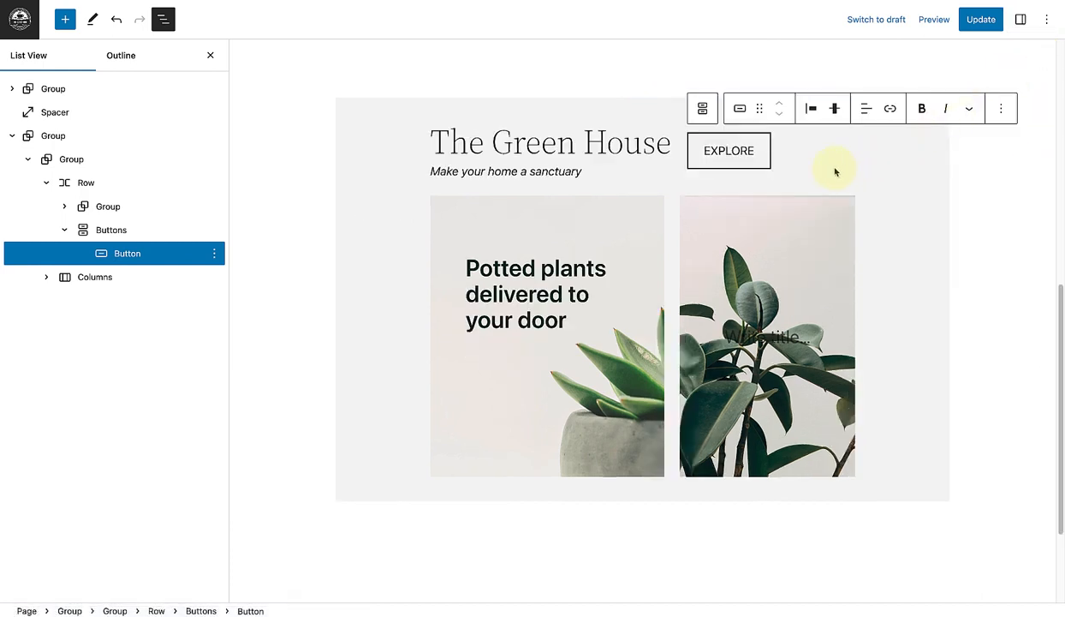
Step: Undo the last change, then set the justification of the row holding the heading group and button to Space between items
key("ctrl+z")
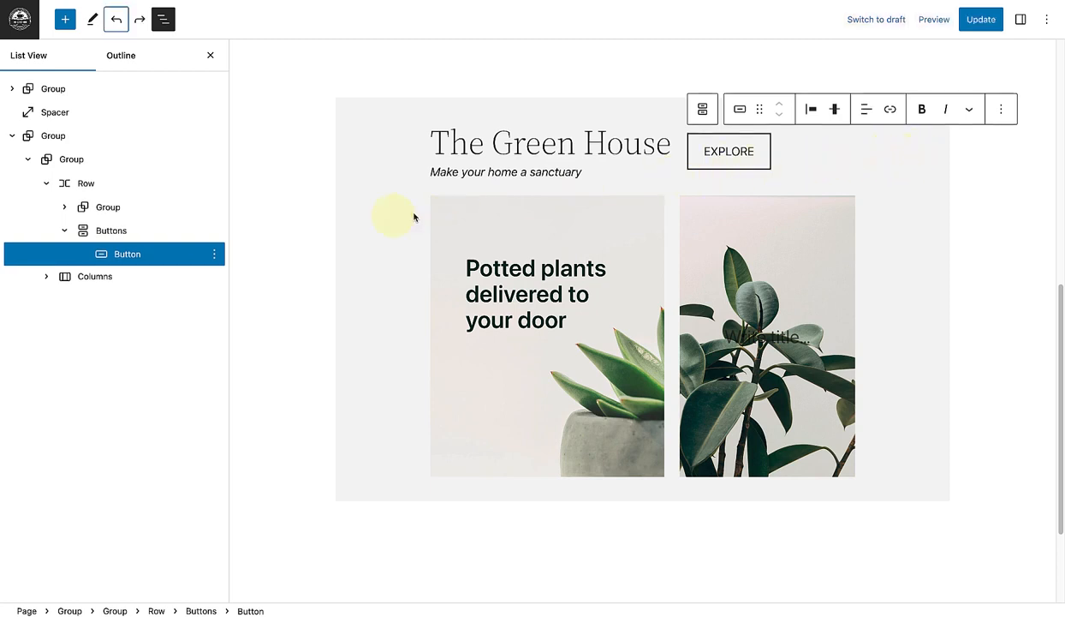
left_click(94, 183)
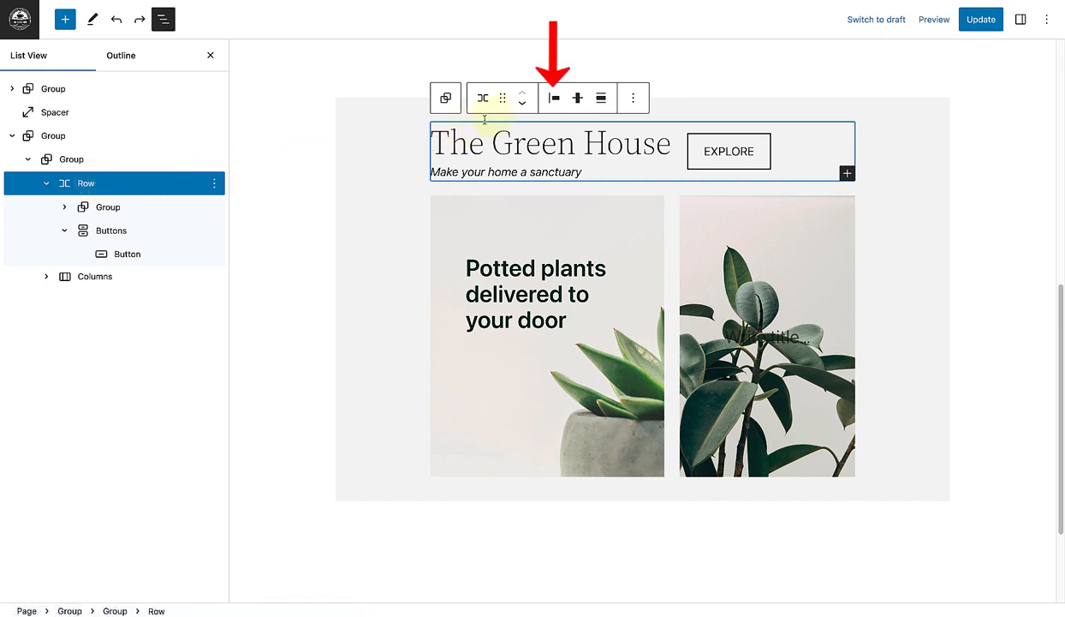
left_click(554, 99)
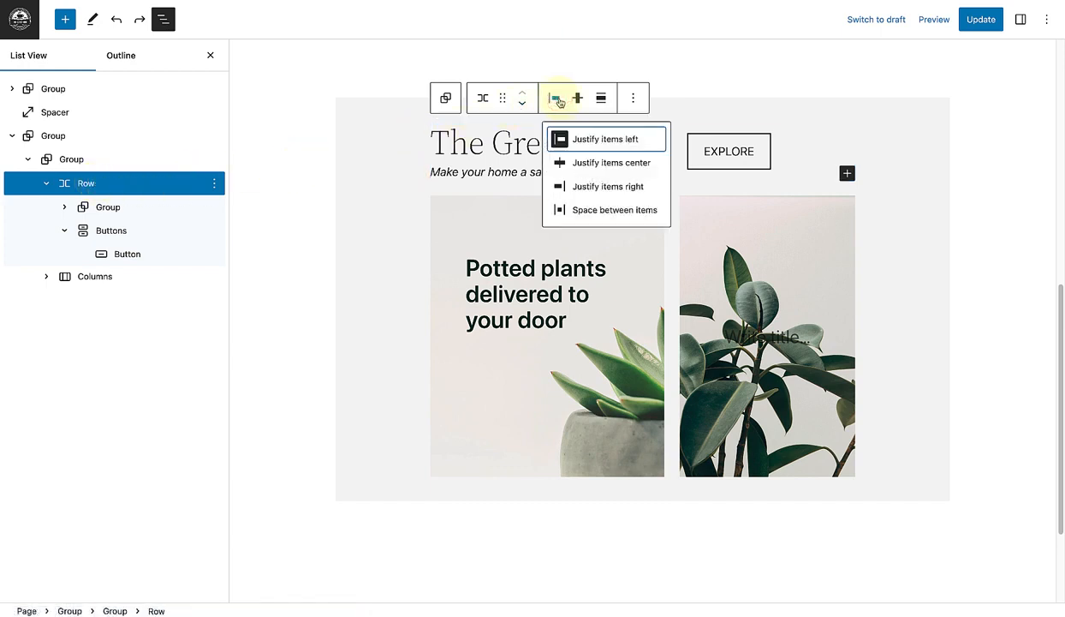
left_click(592, 213)
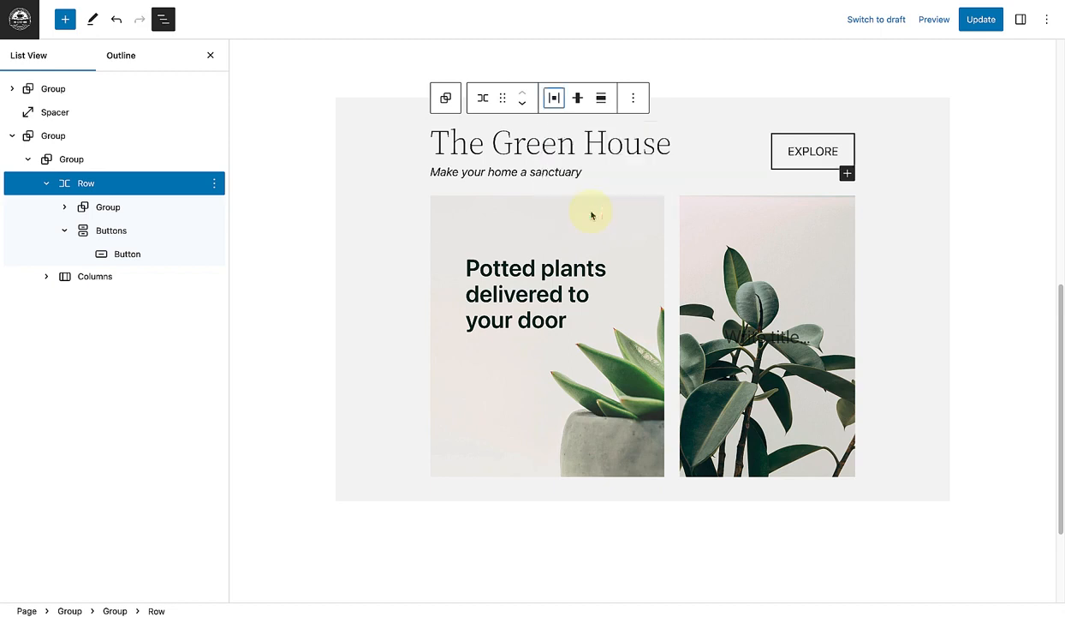
Step: Close the block list and set the row's vertical alignment to Align bottom
left_click(210, 54)
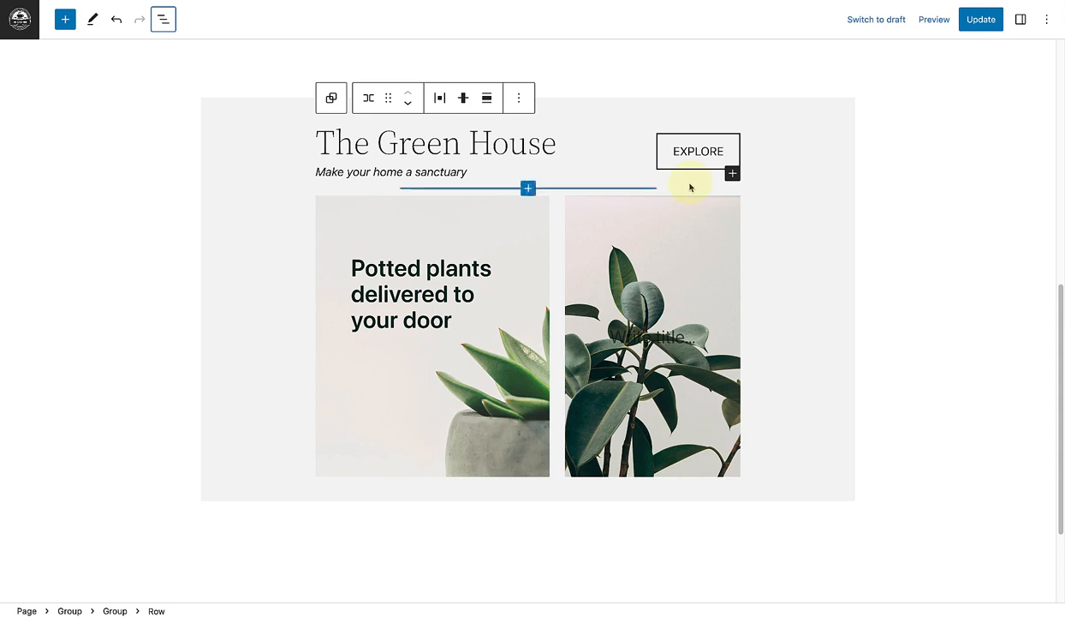
left_click(462, 100)
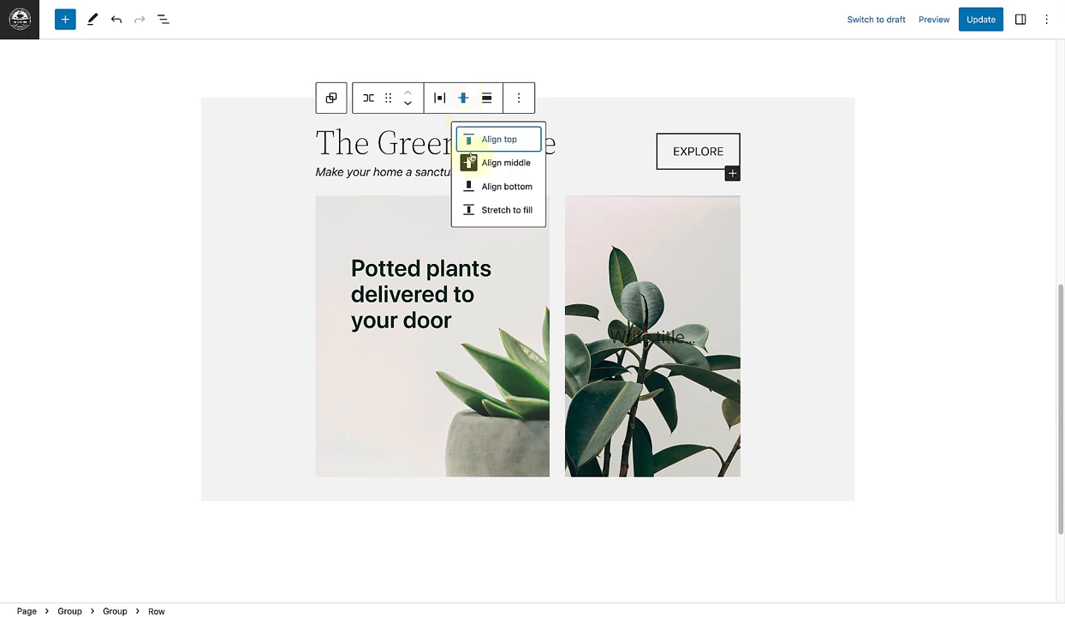
left_click(494, 185)
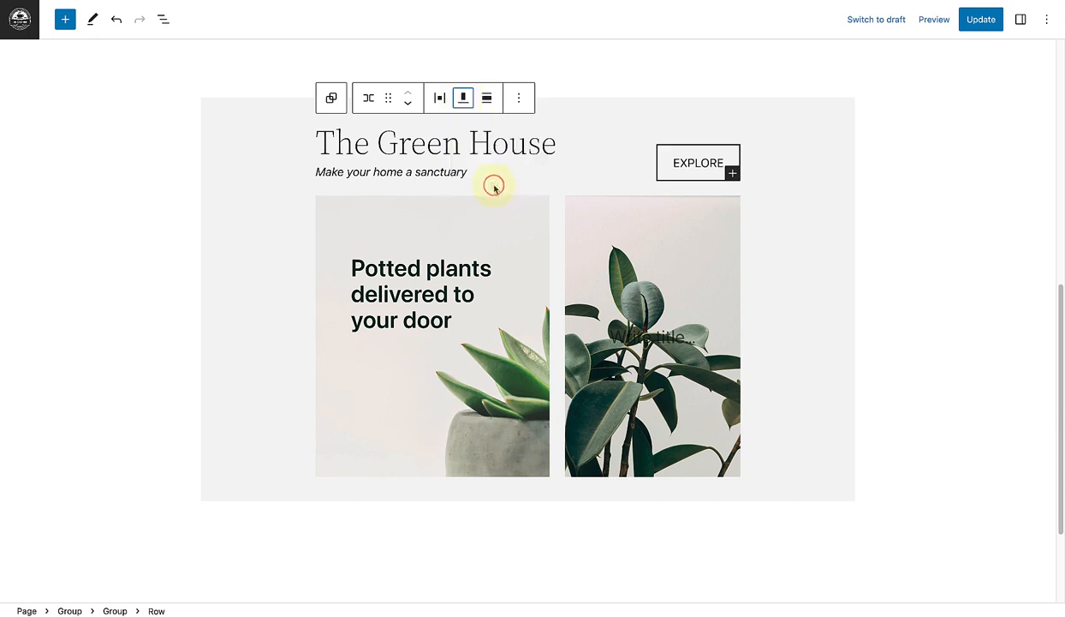
left_click(908, 202)
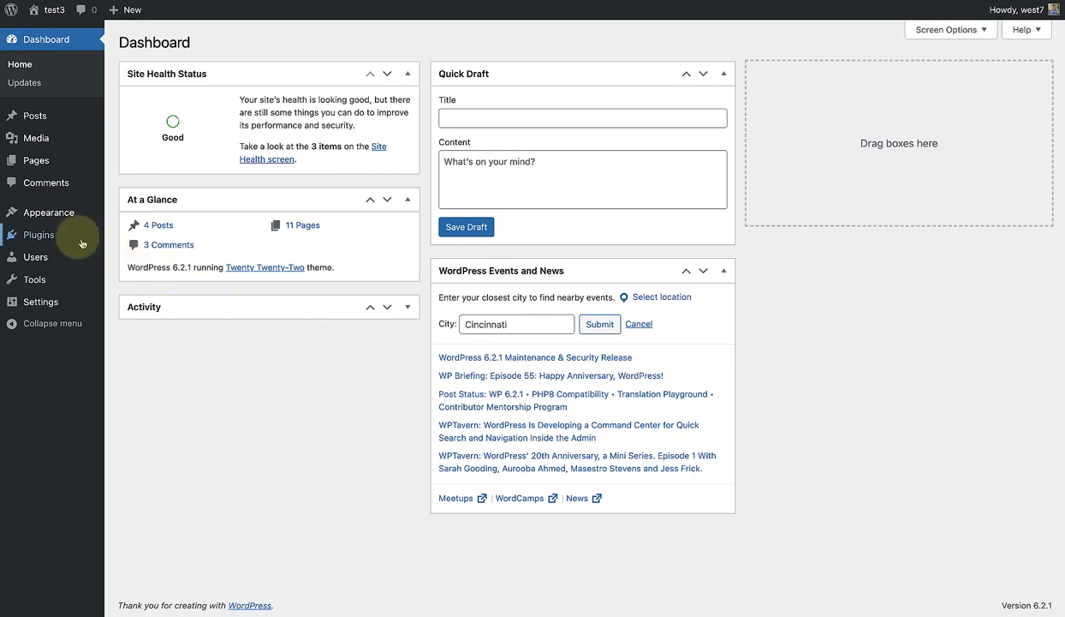
Step: Open the list of template parts in the Site Editor from the WordPress dashboard
mouse_move(67, 210)
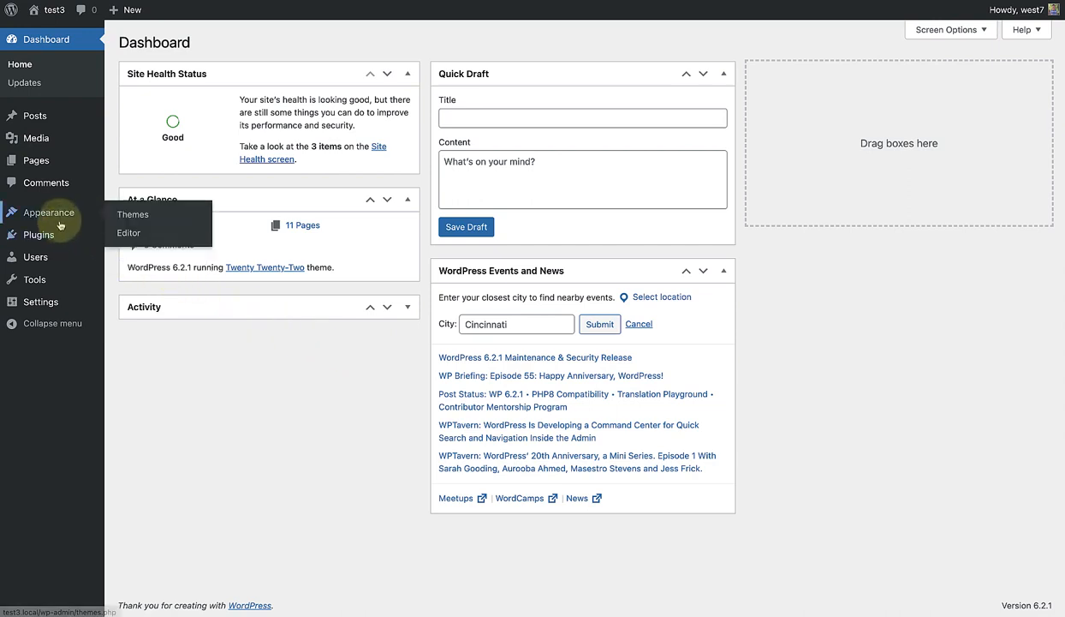
left_click(127, 234)
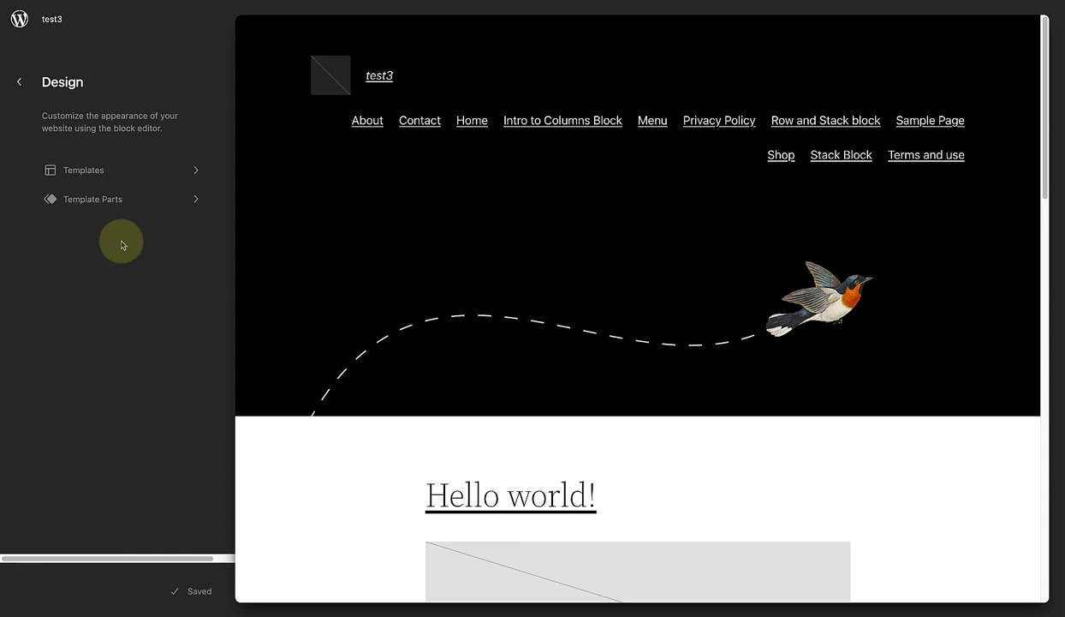
left_click(124, 204)
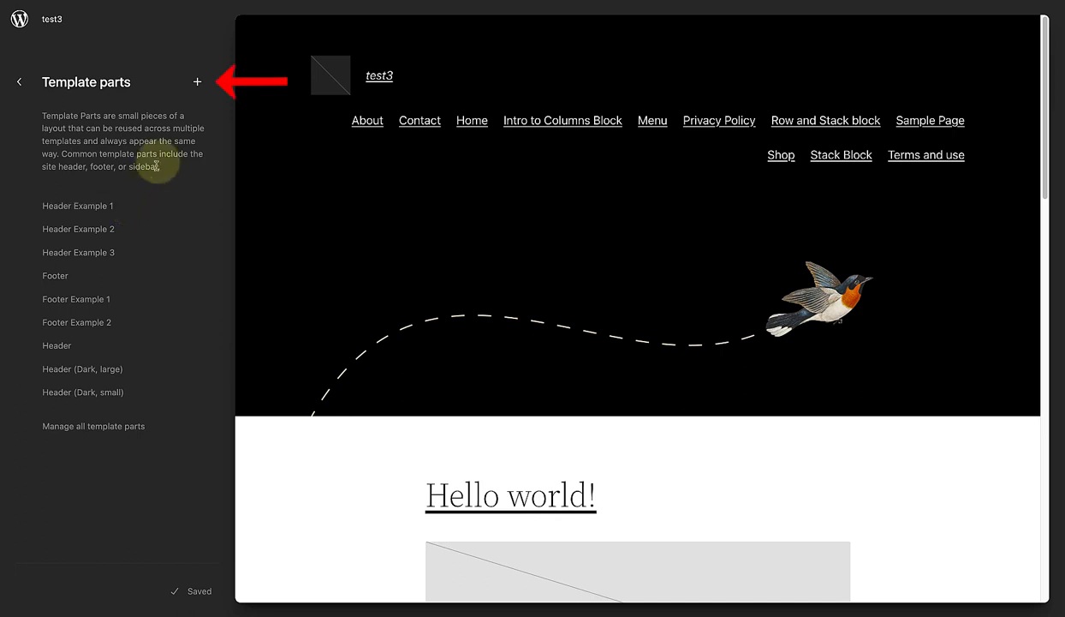
Step: Create a template part named "New header" with Header as its area
left_click(198, 83)
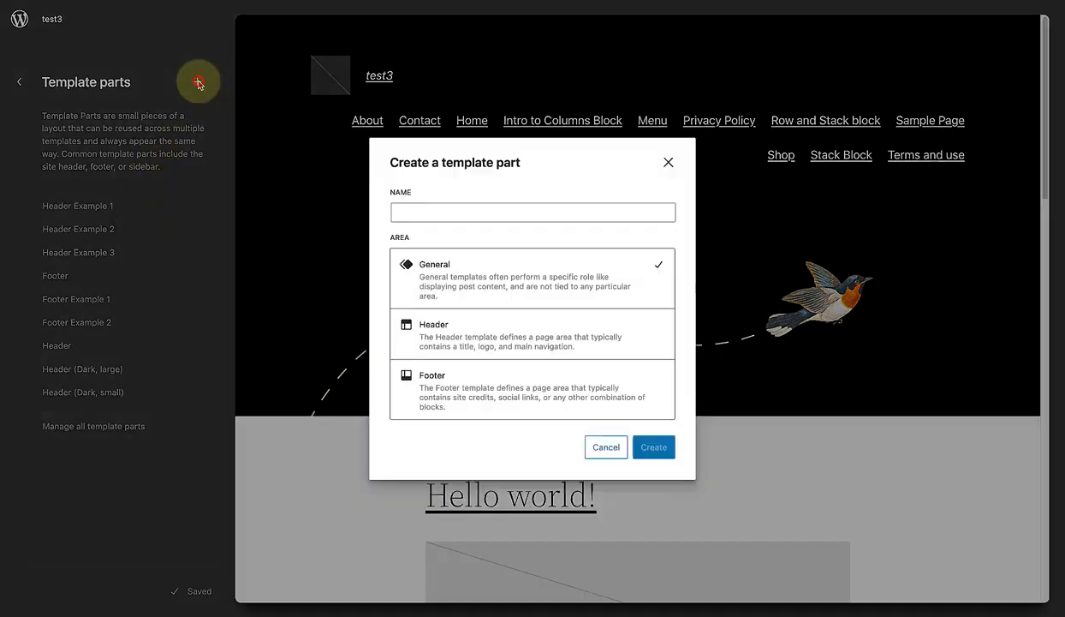
left_click(498, 340)
left_click(419, 211)
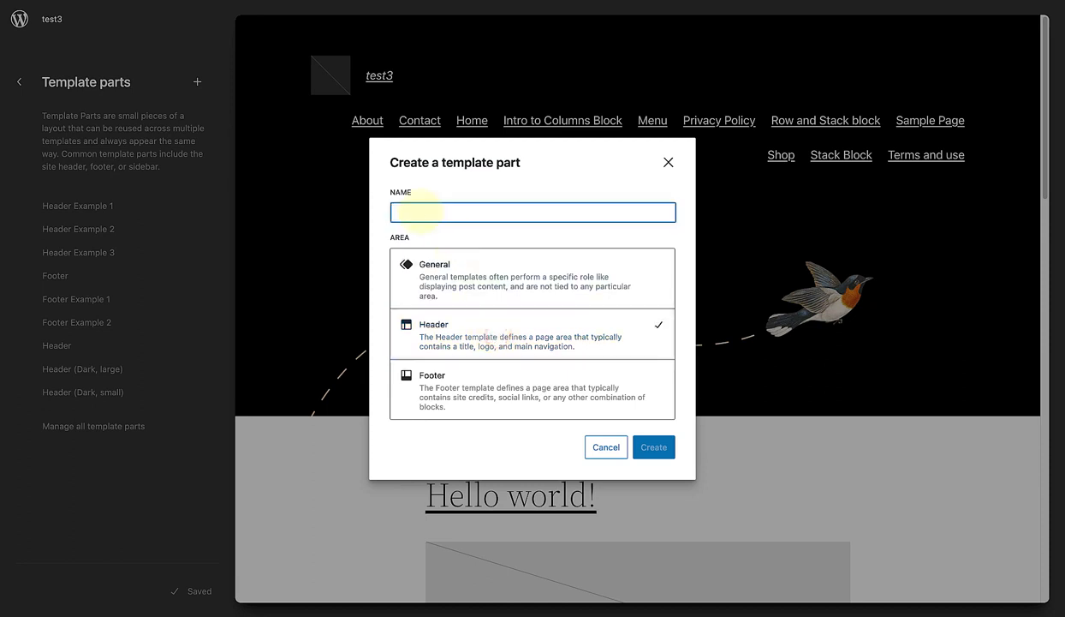
type("New header")
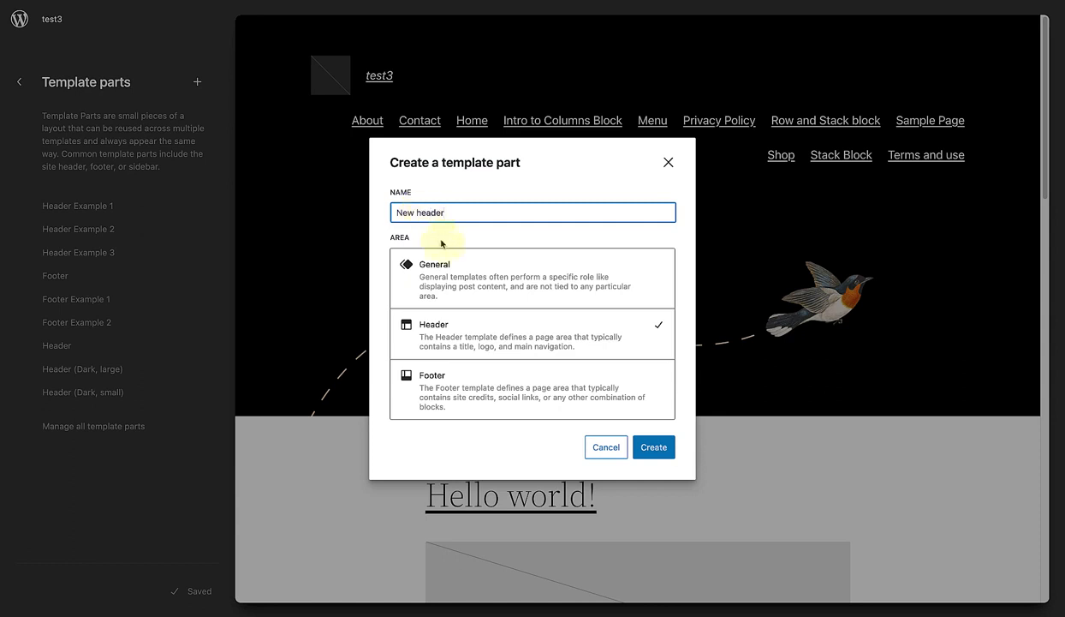
left_click(650, 445)
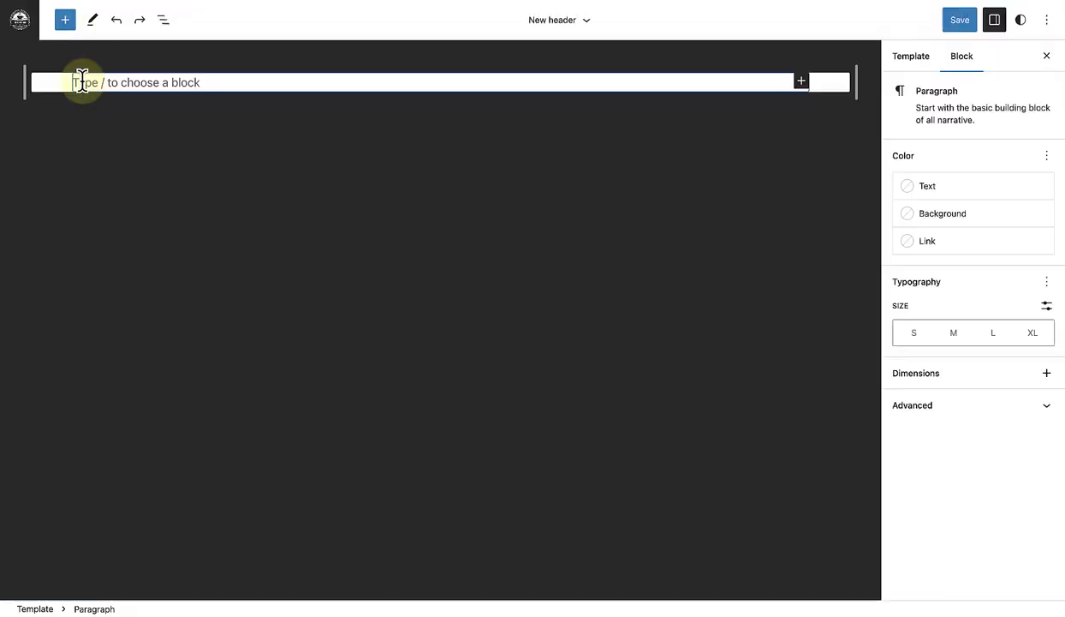
Step: Insert a Row block in the empty header, holding a Site Logo enlarged to an image width of about 278
type("/row")
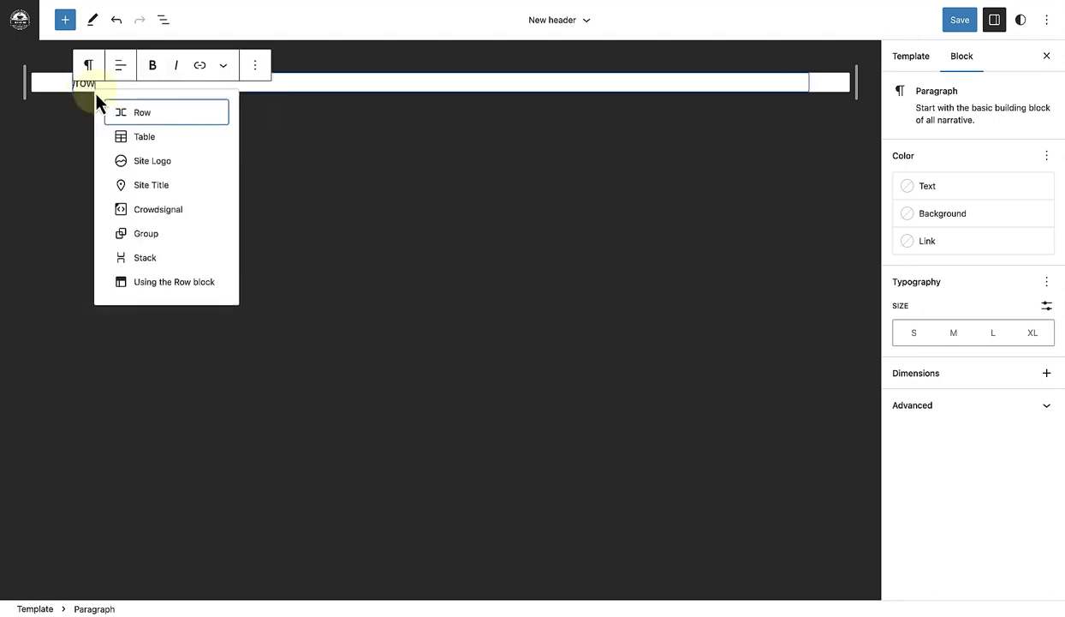
left_click(137, 117)
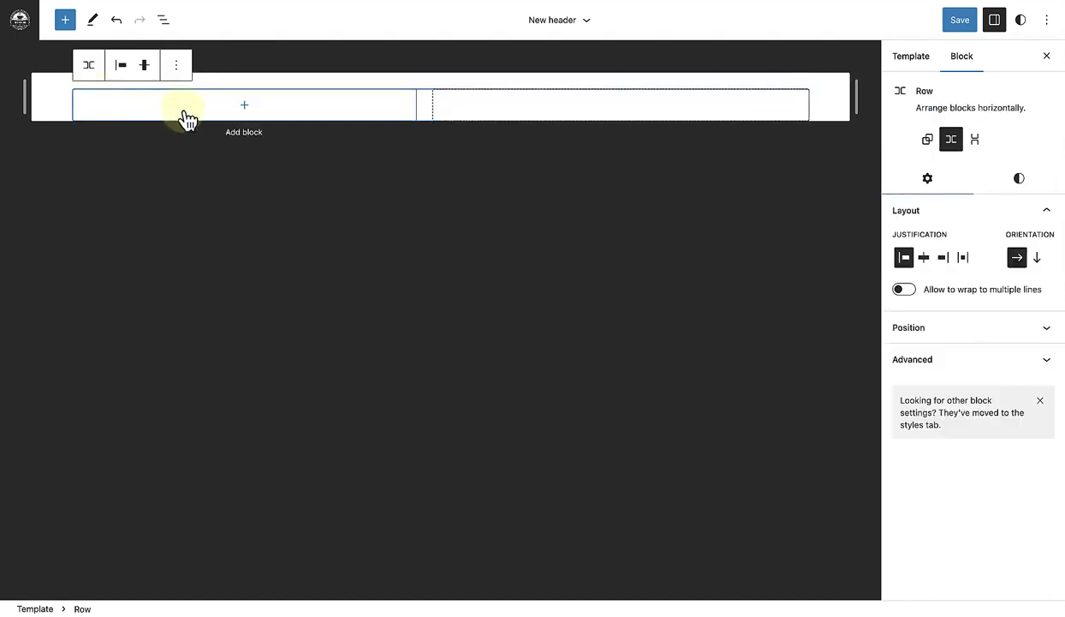
left_click(245, 108)
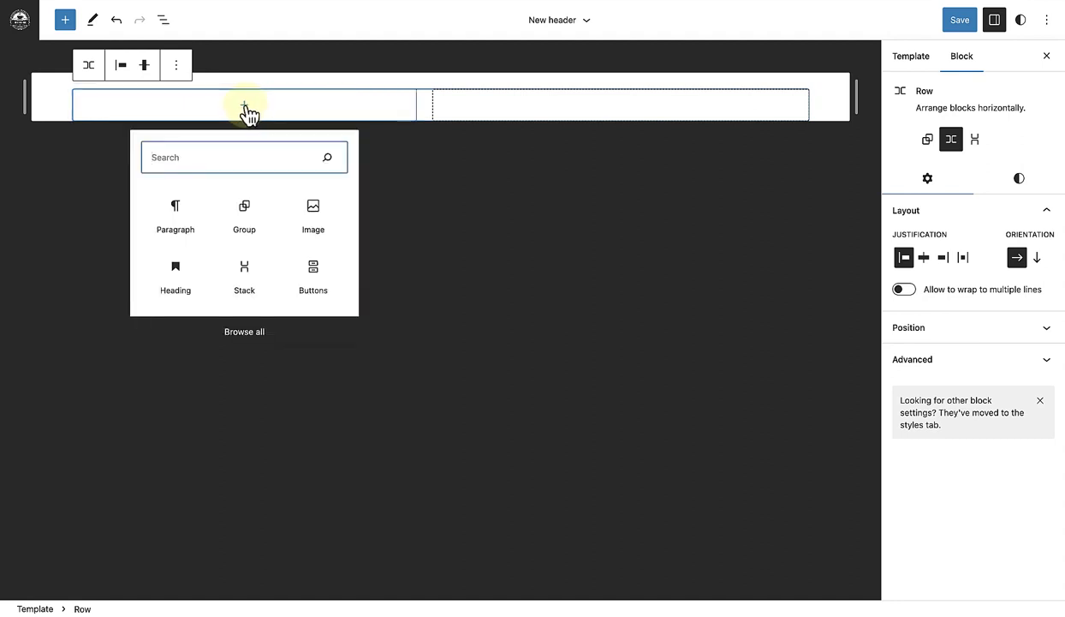
type("logo")
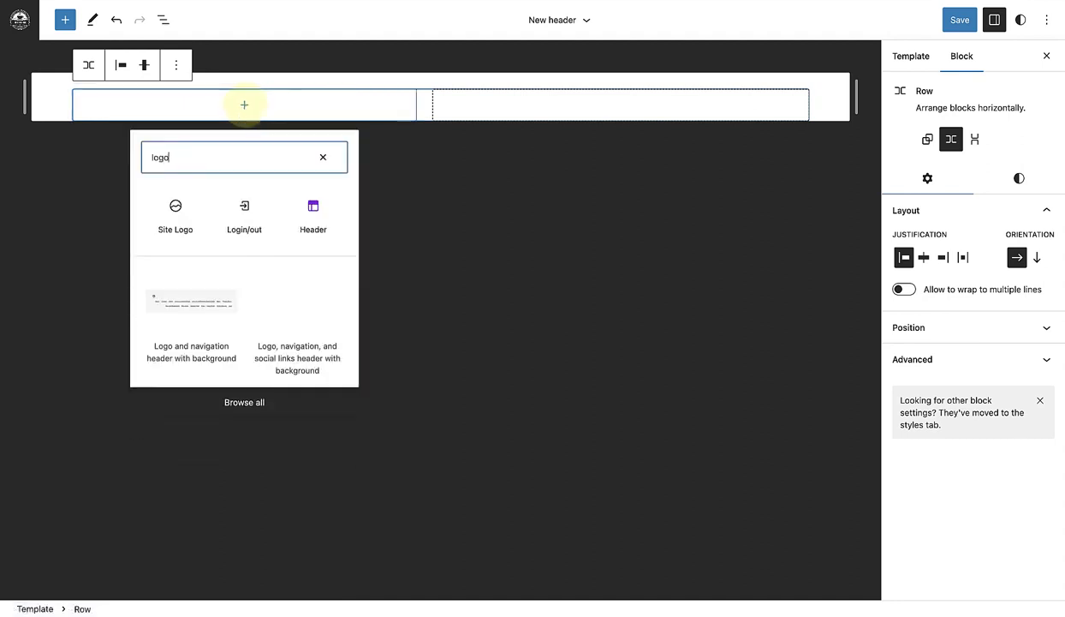
left_click(179, 221)
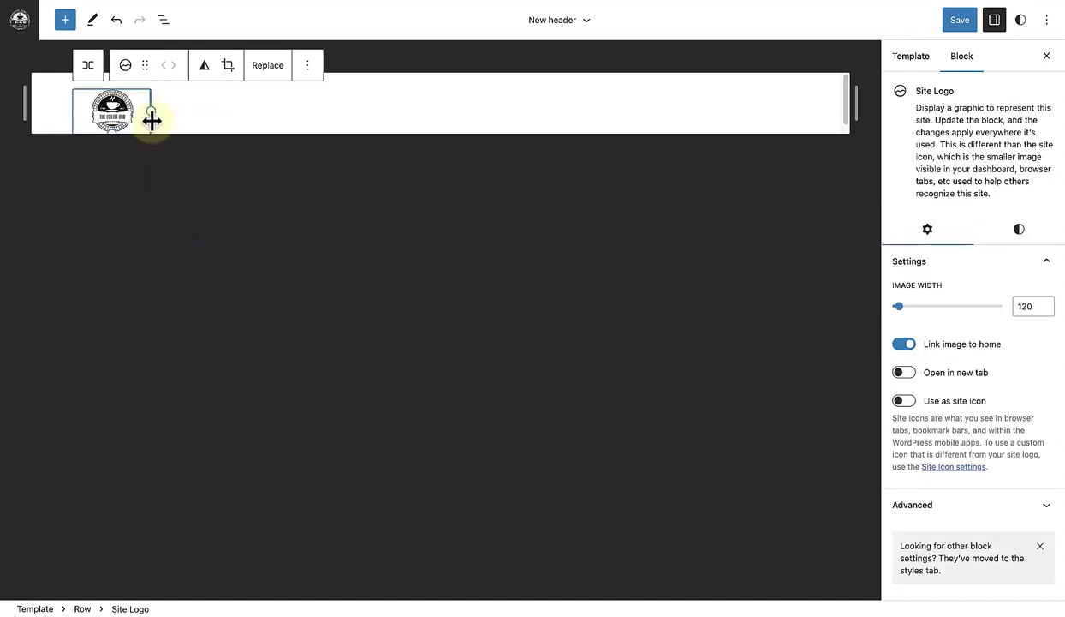
left_click_drag(151, 113, 252, 190)
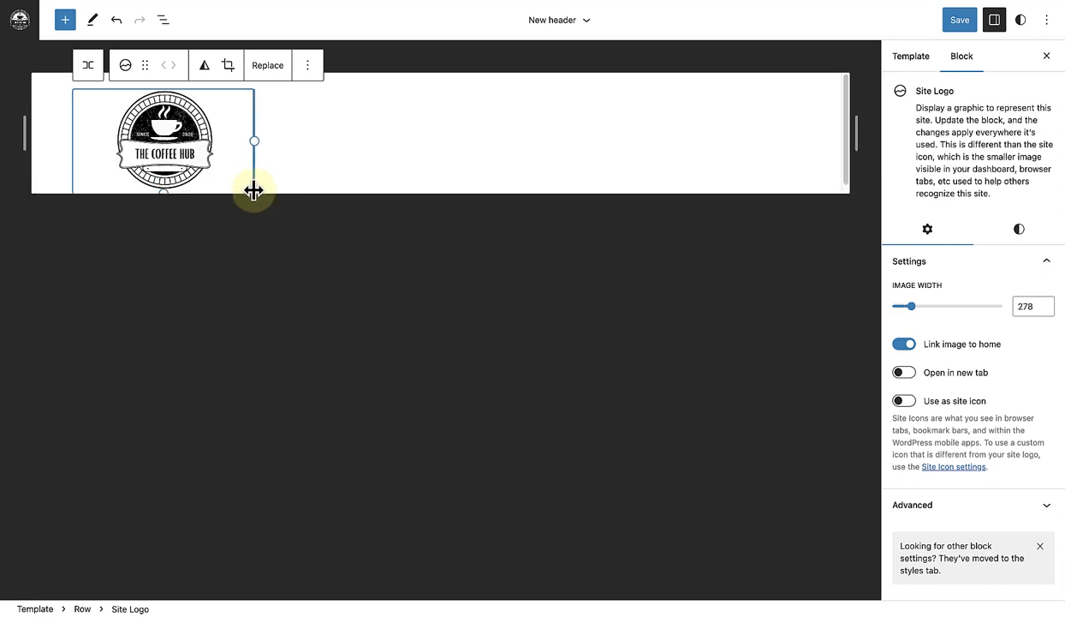
Step: Add a Site Tagline block beside the logo in the row
key("Return")
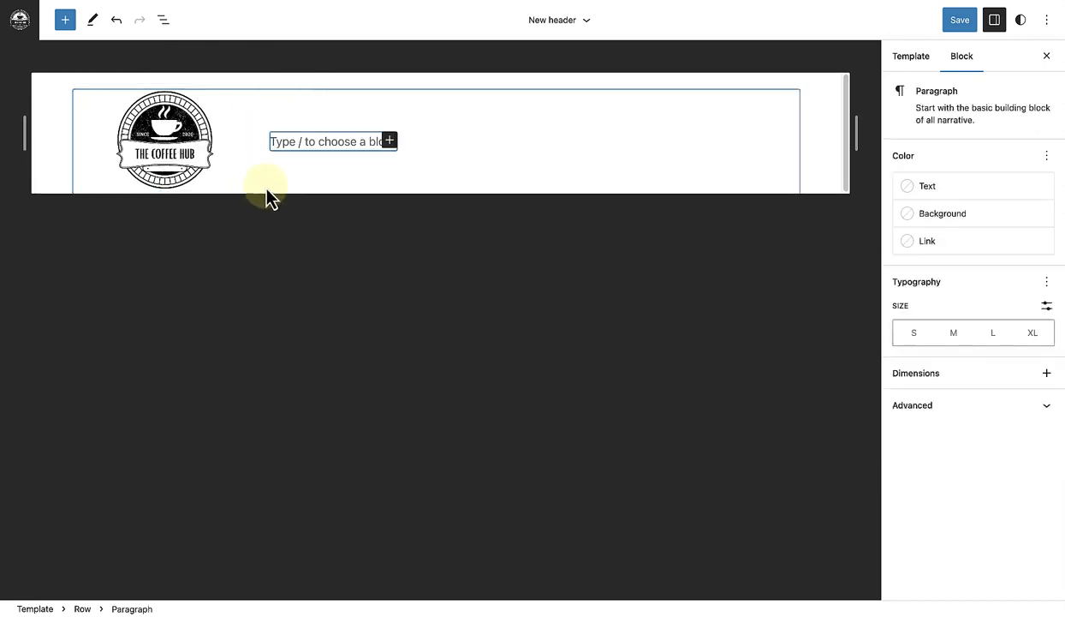
left_click(389, 141)
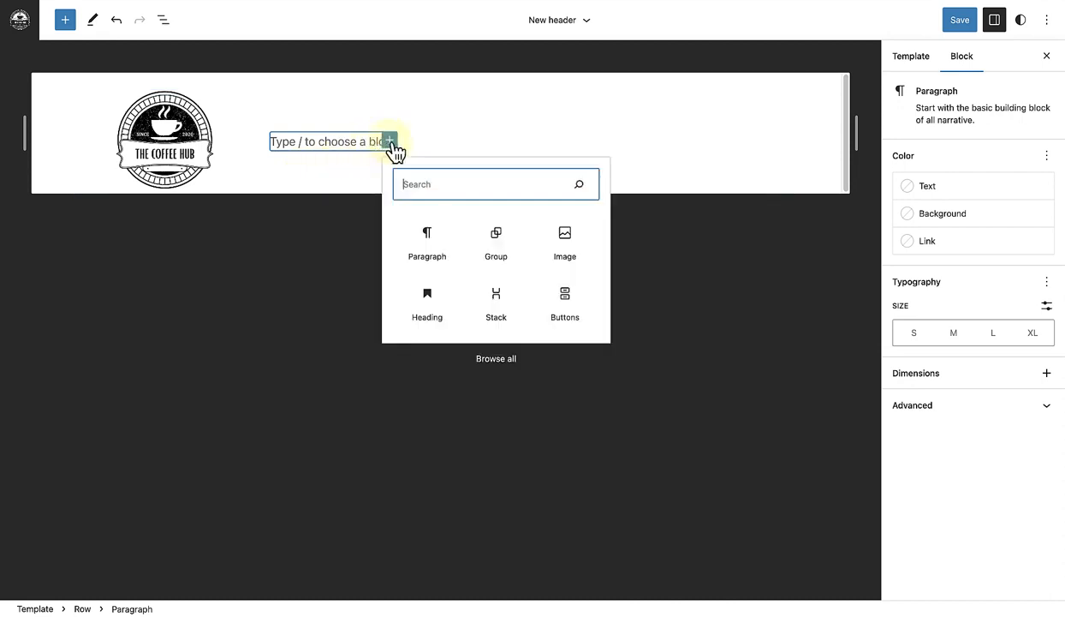
type("tagline")
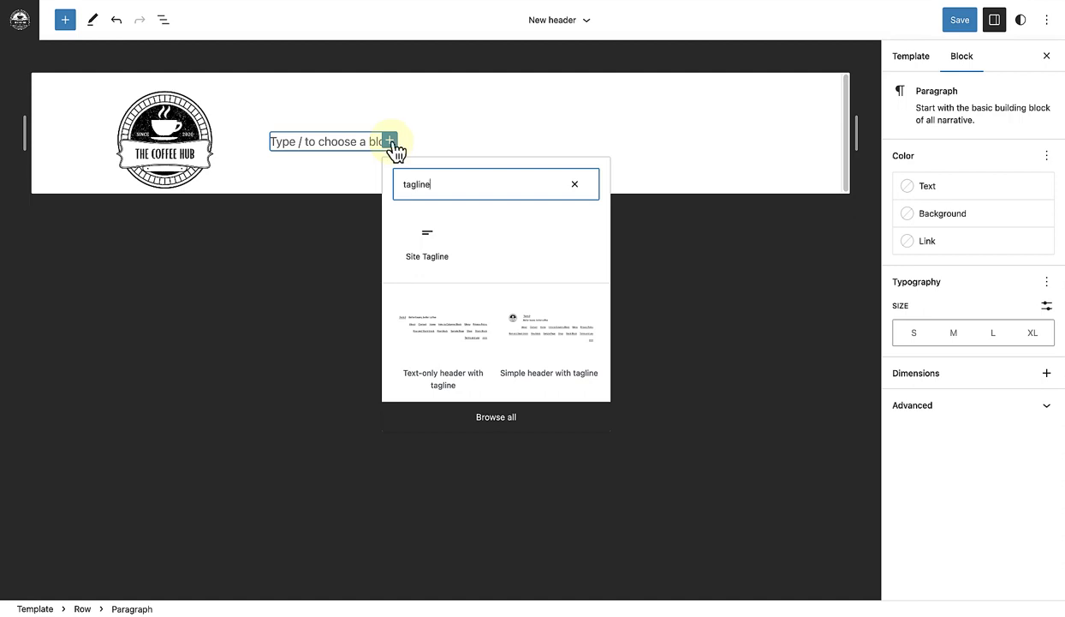
left_click(431, 254)
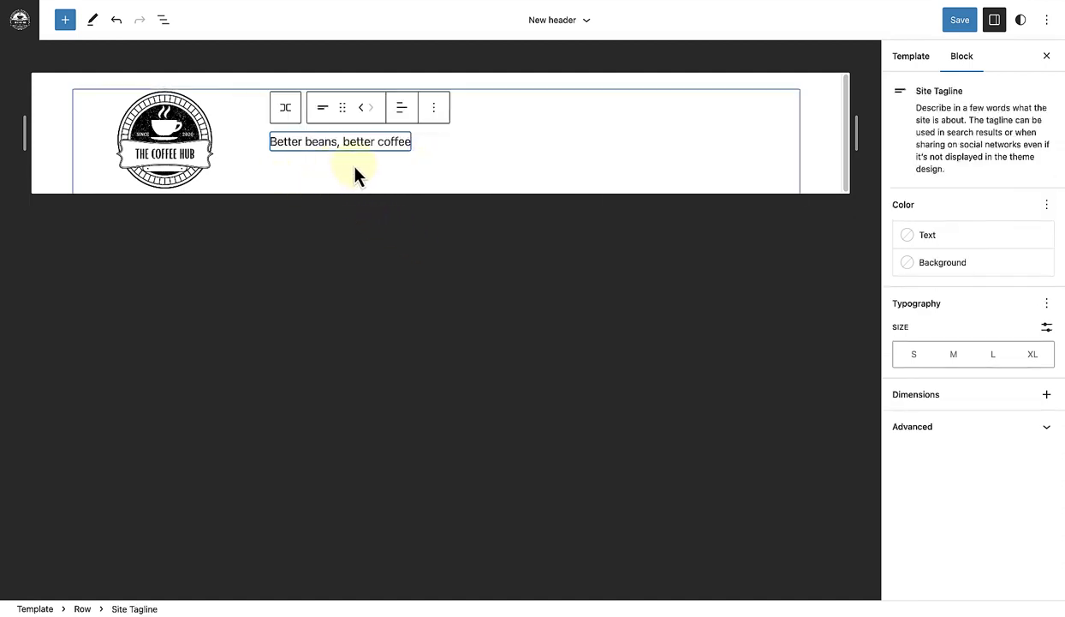
Step: Select the Site Logo and Site Tagline together and combine them into a Stack block
left_click(162, 20)
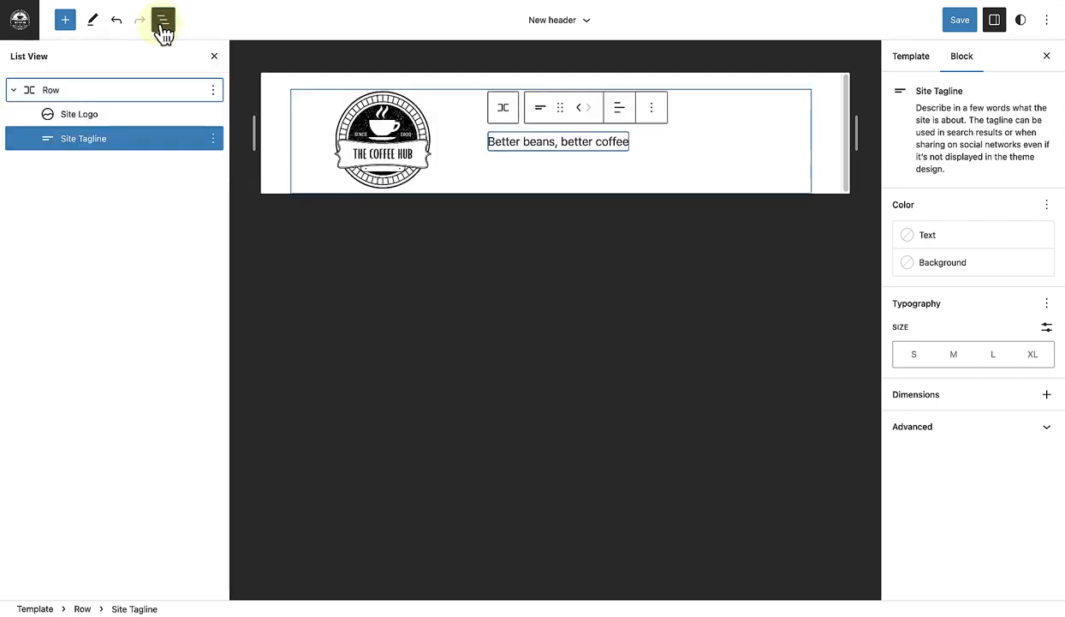
left_click(97, 121, "shift")
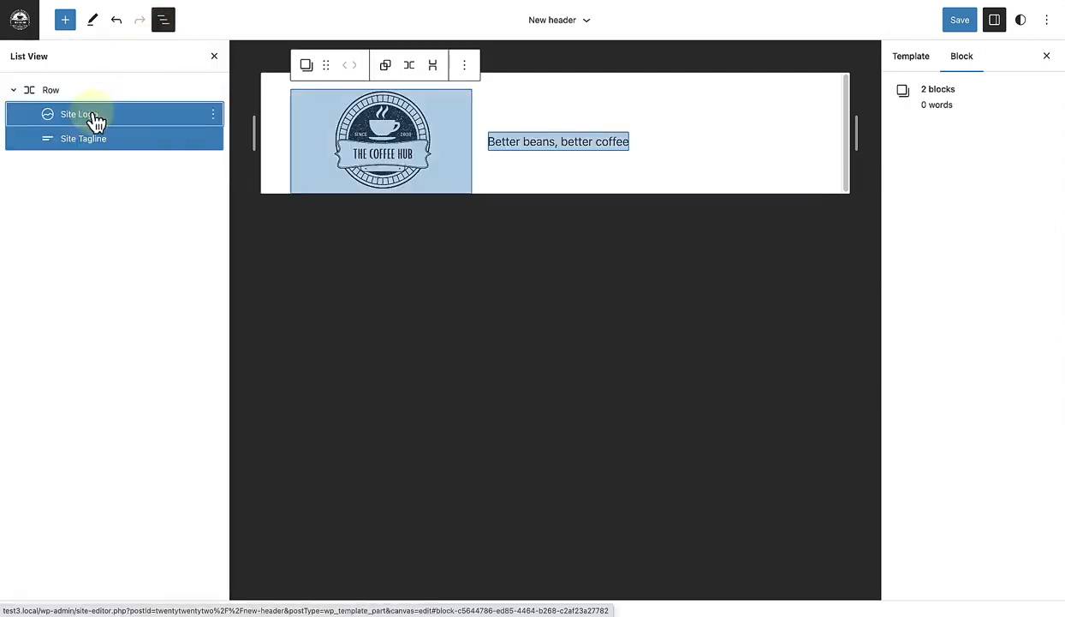
left_click(434, 71)
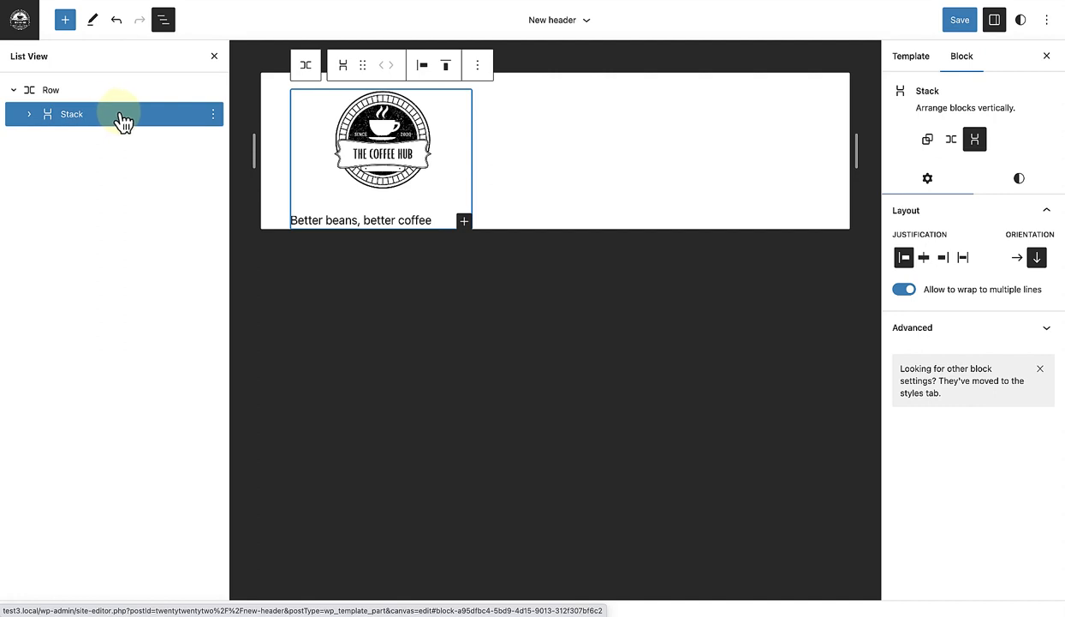
Step: Set the stack's block spacing to 0 and justify its items to the center
left_click(1022, 184)
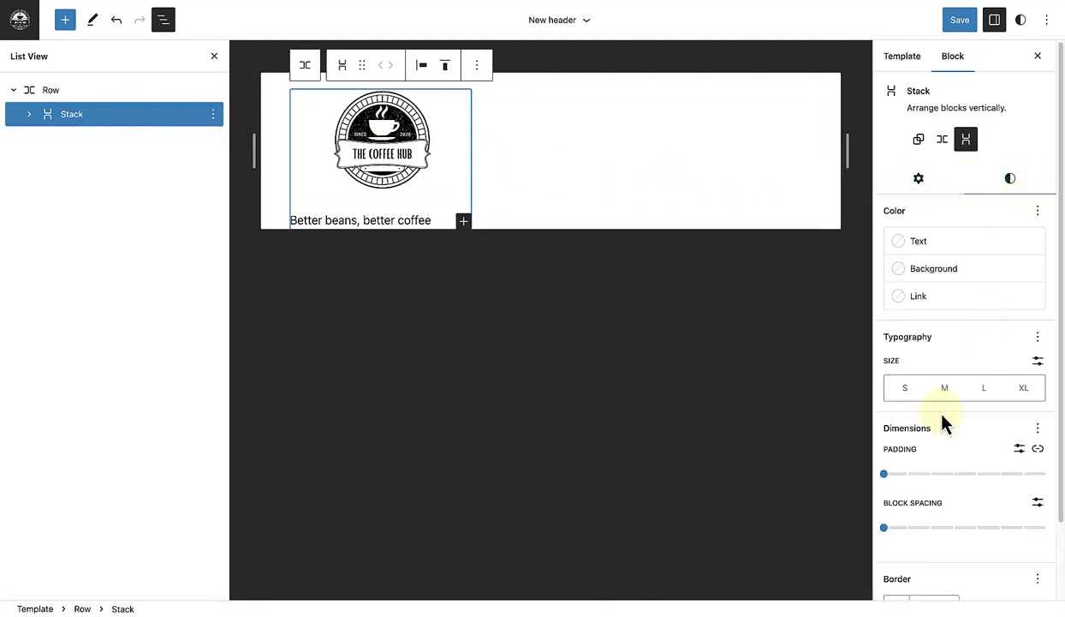
left_click(884, 528)
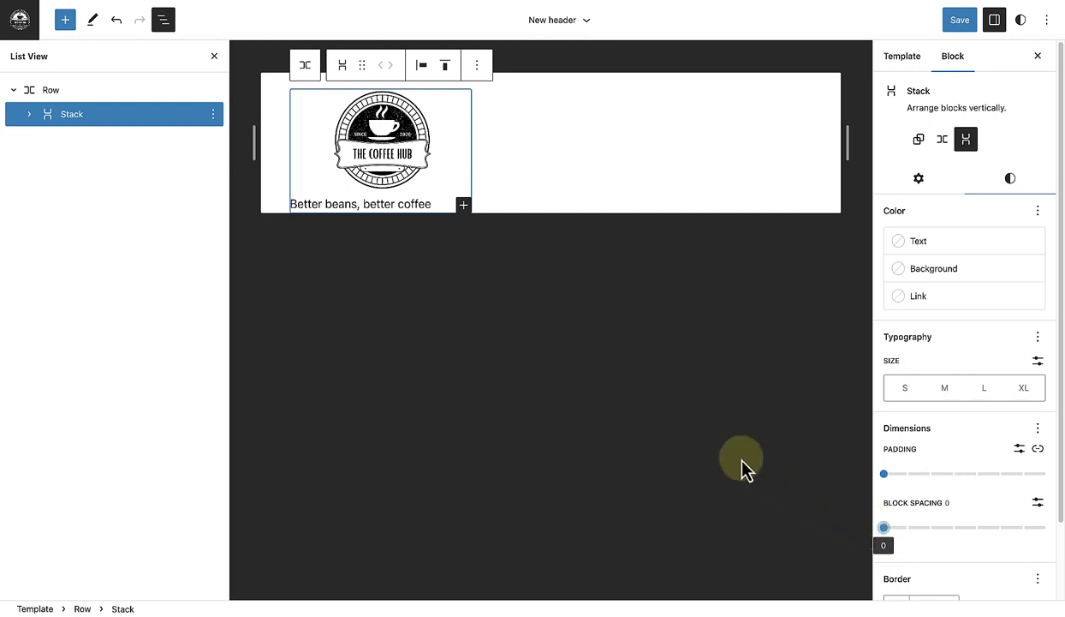
left_click(423, 69)
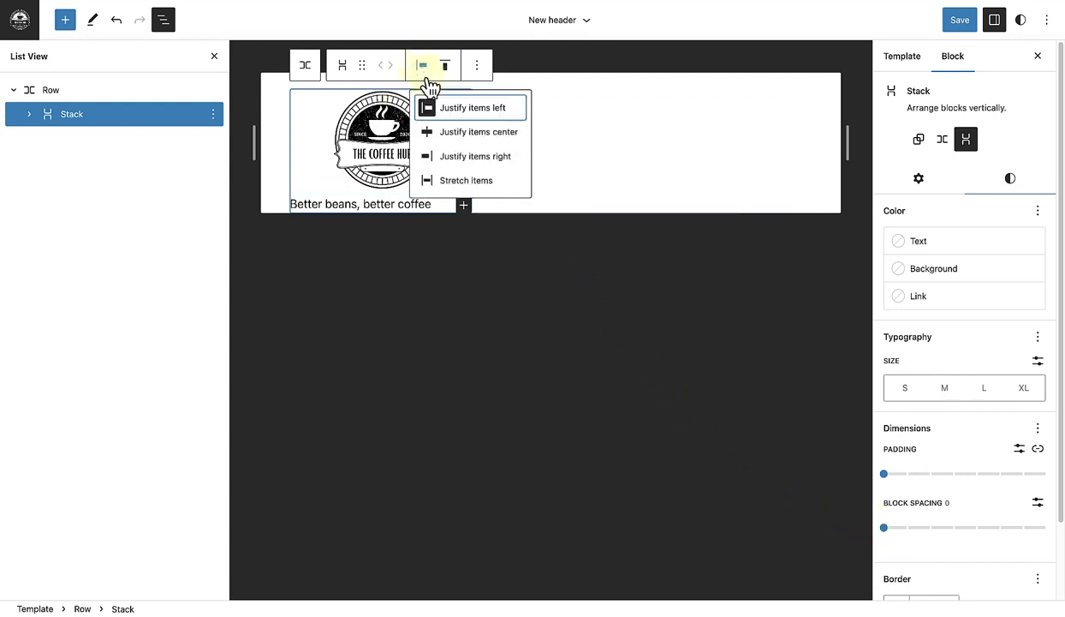
left_click(456, 133)
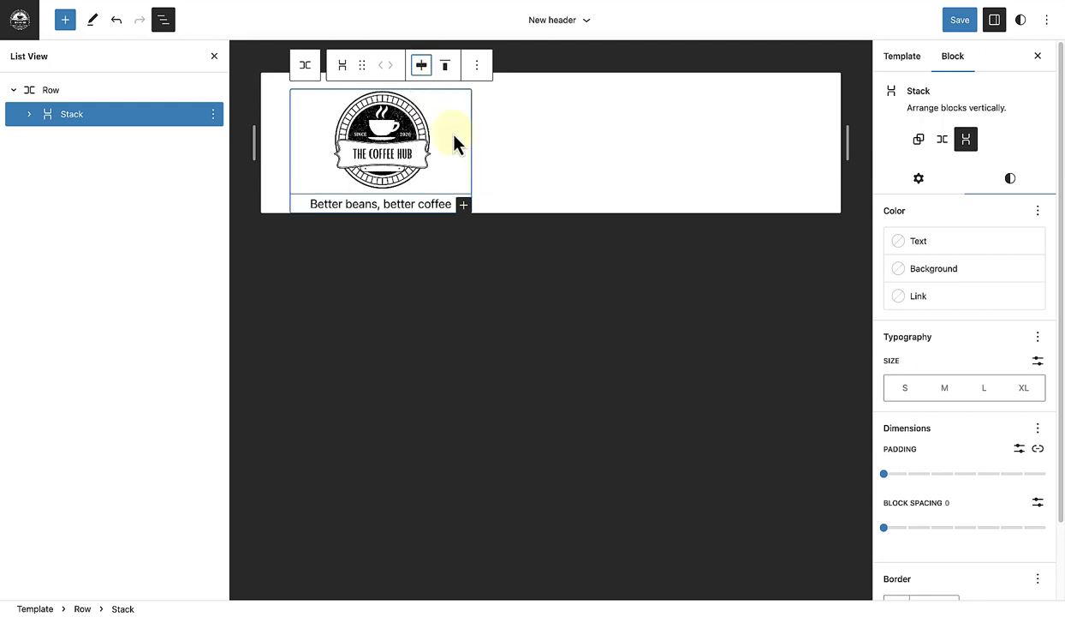
Step: Give the header's Row block the Secondary theme color (FFE2C7) as its solid background
left_click(163, 93)
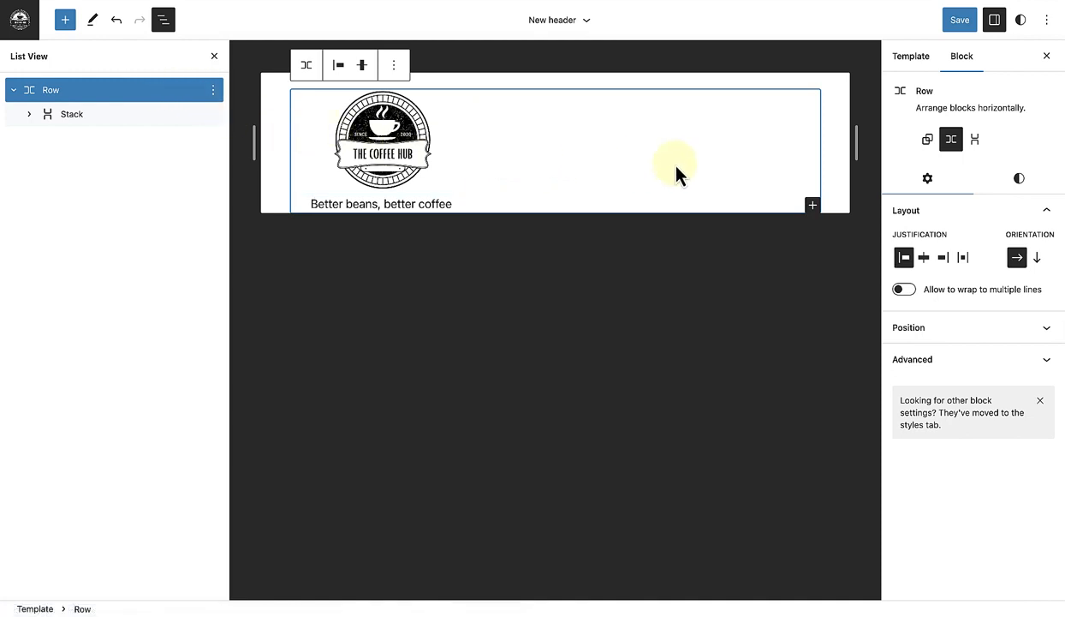
left_click(1021, 183)
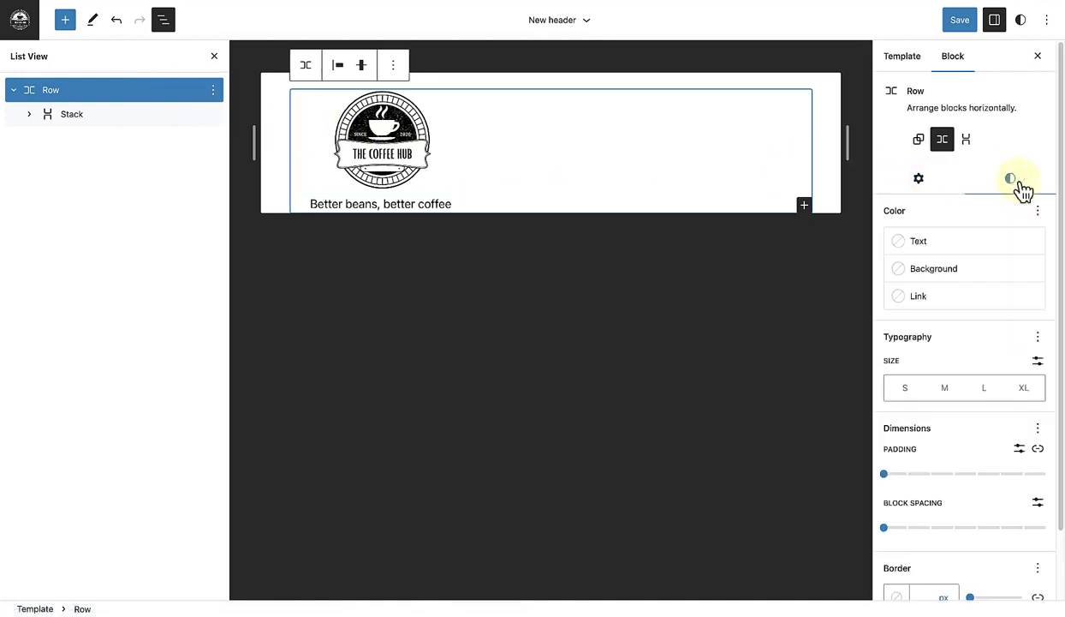
left_click(944, 272)
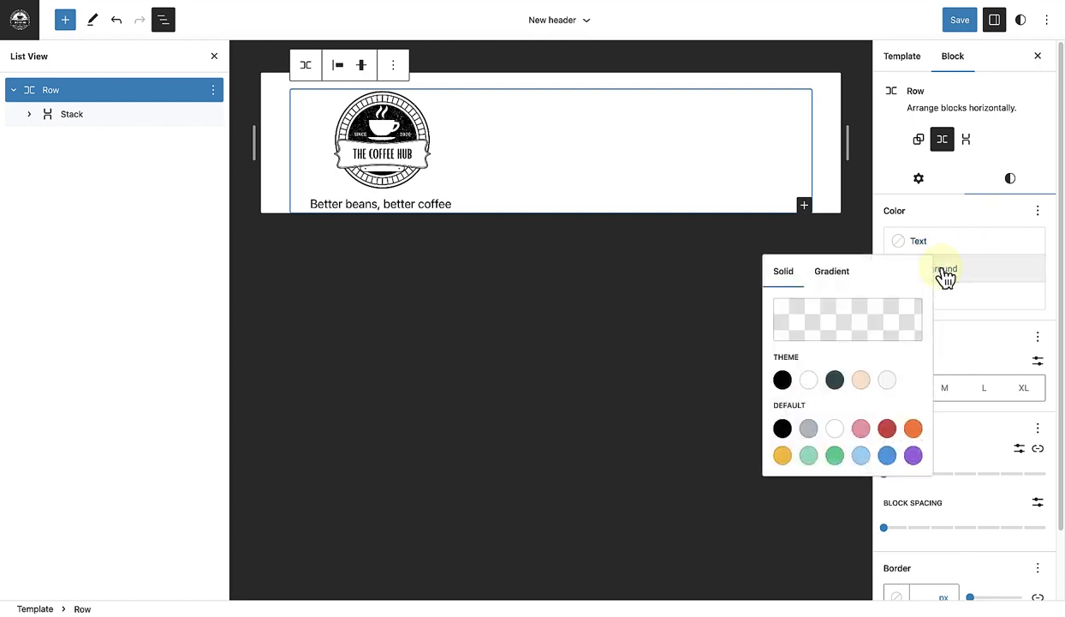
left_click(862, 381)
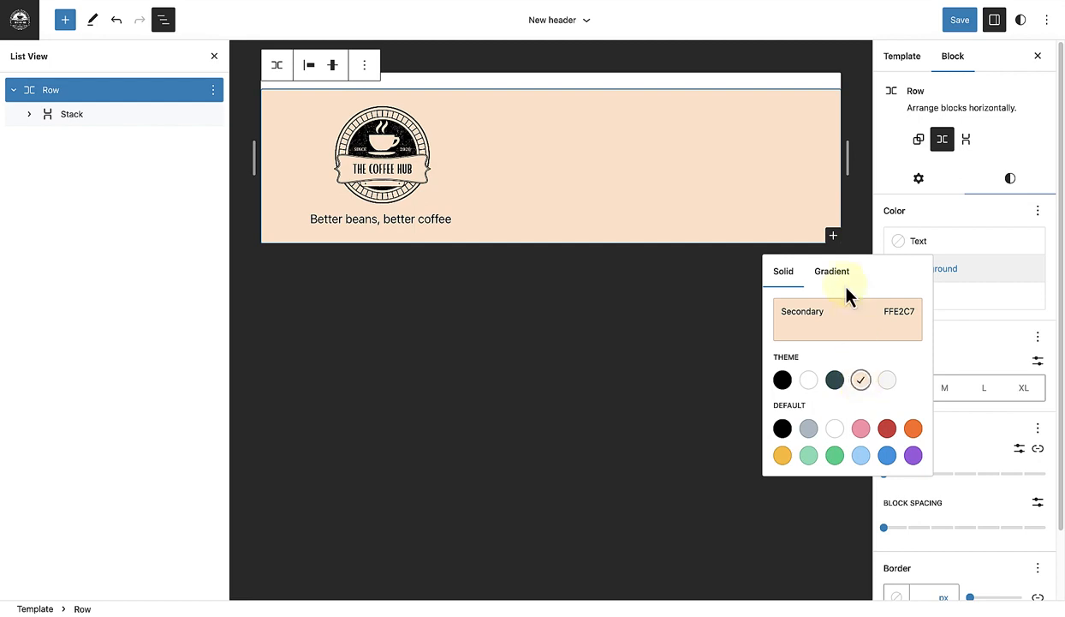
Step: Add a Navigation block to the row beside the logo stack and assign it the "Header navigation" menu
left_click(832, 235)
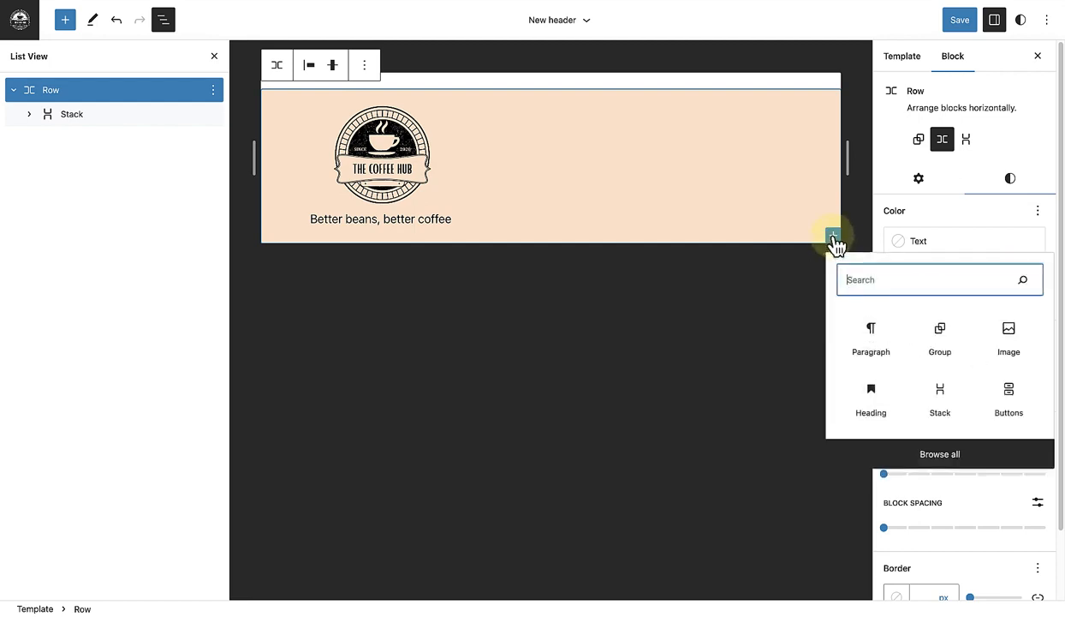
type("navi")
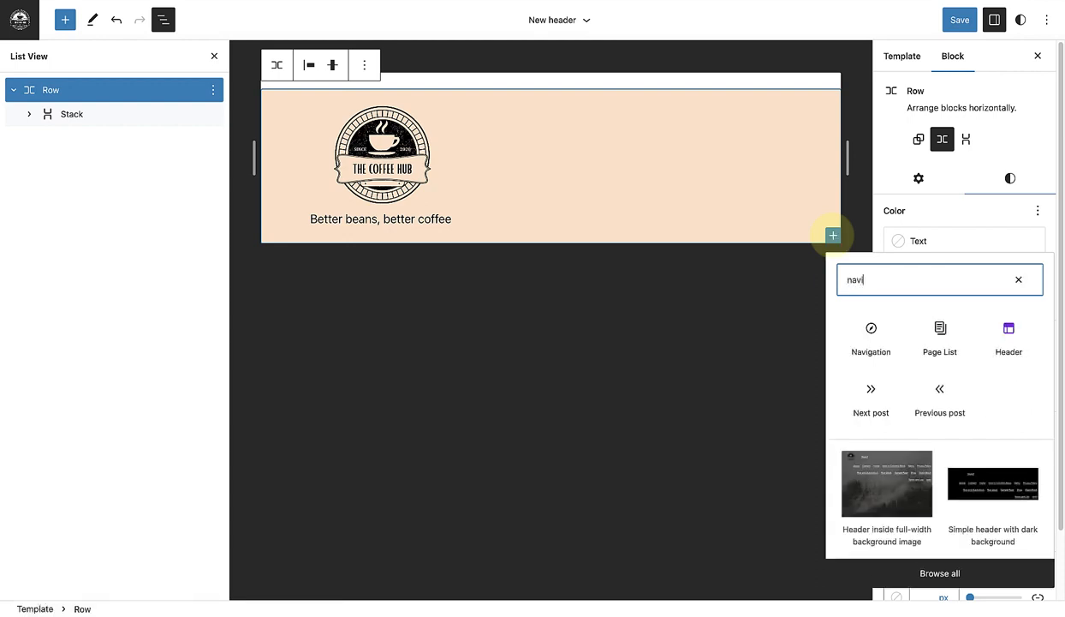
left_click(872, 334)
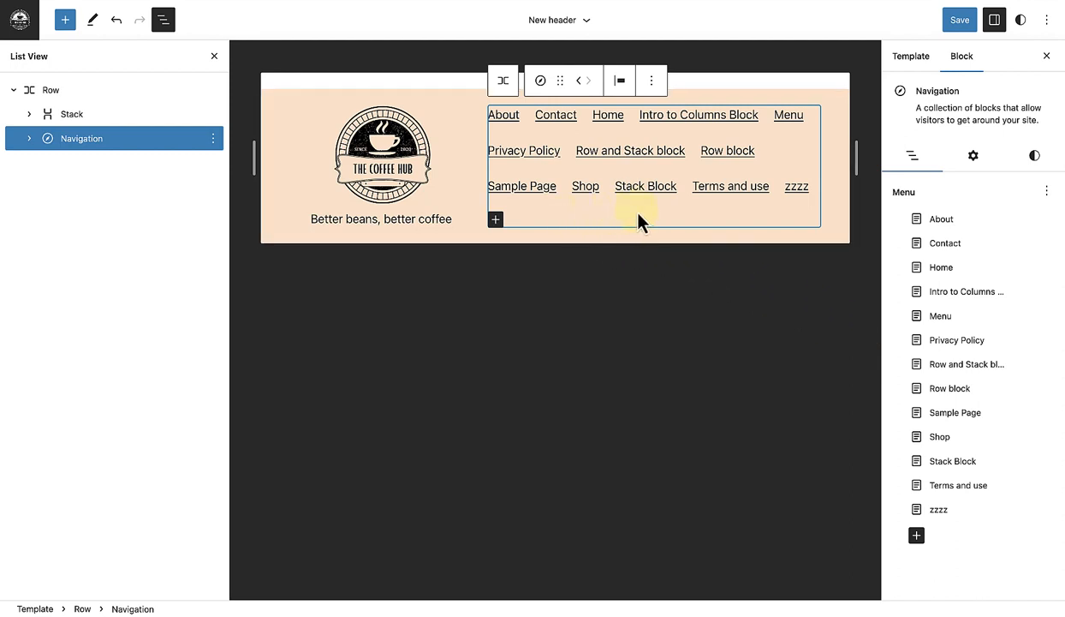
left_click(1046, 193)
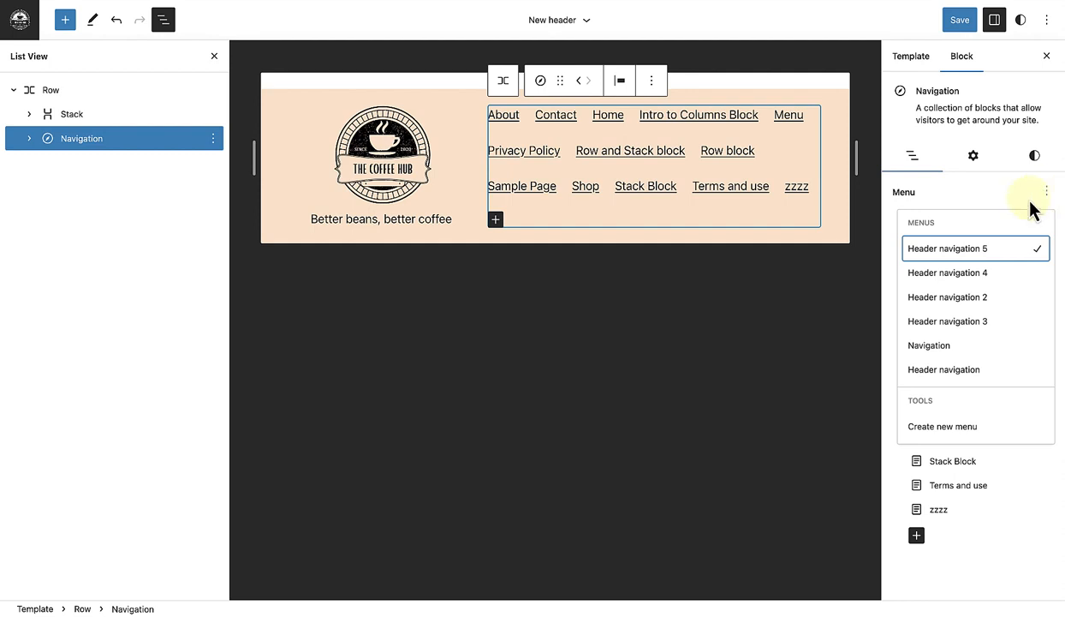
left_click(971, 375)
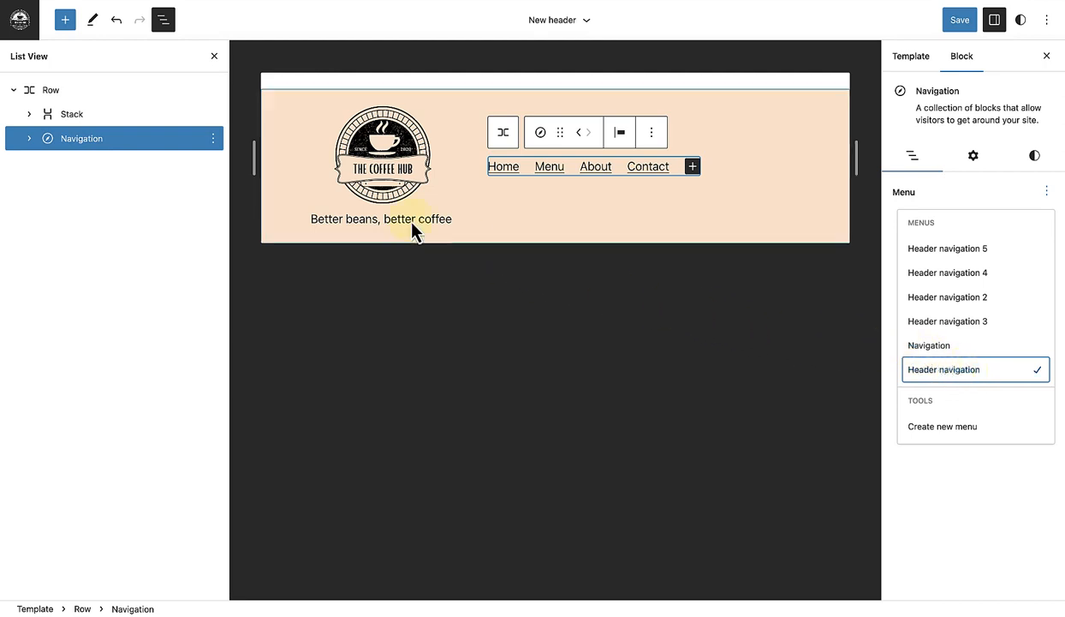
Step: Set the header row's justification to space between items and close the List View and block settings
left_click(116, 94)
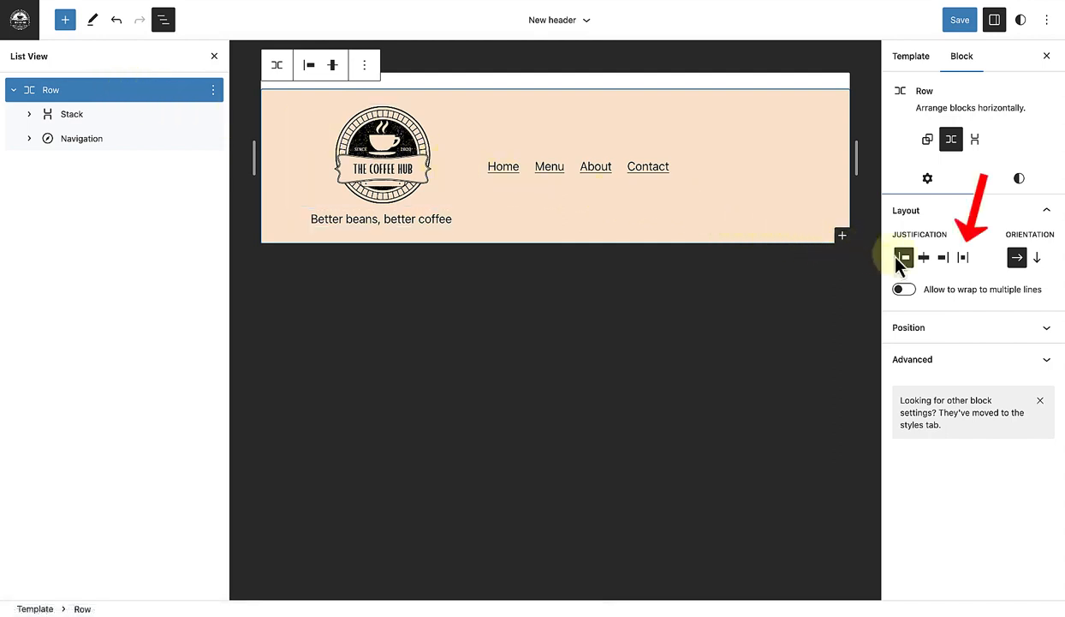
left_click(965, 260)
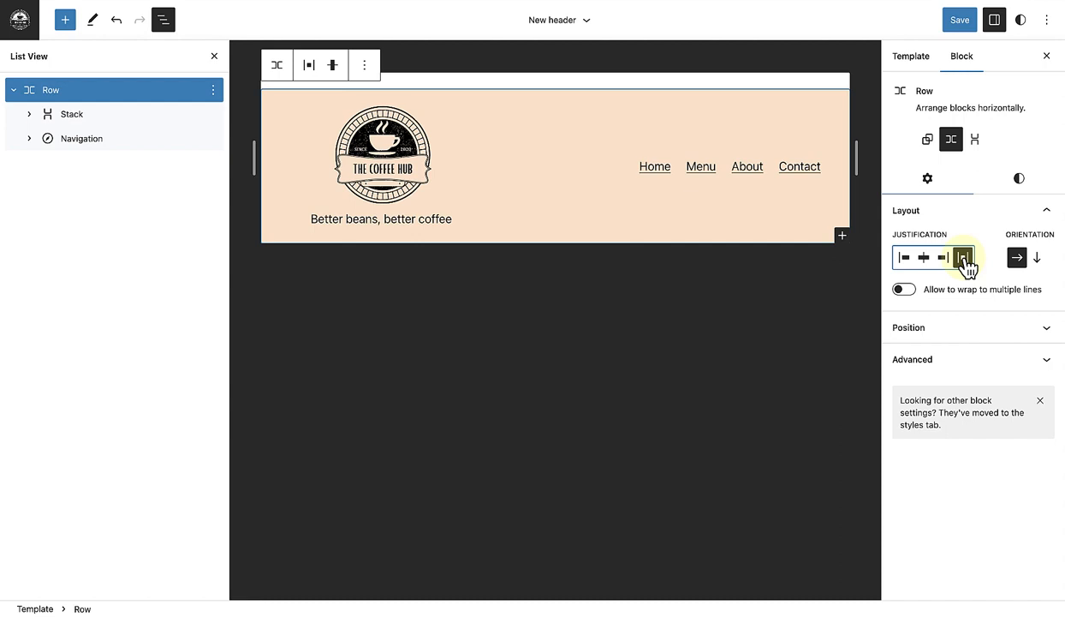
left_click(214, 57)
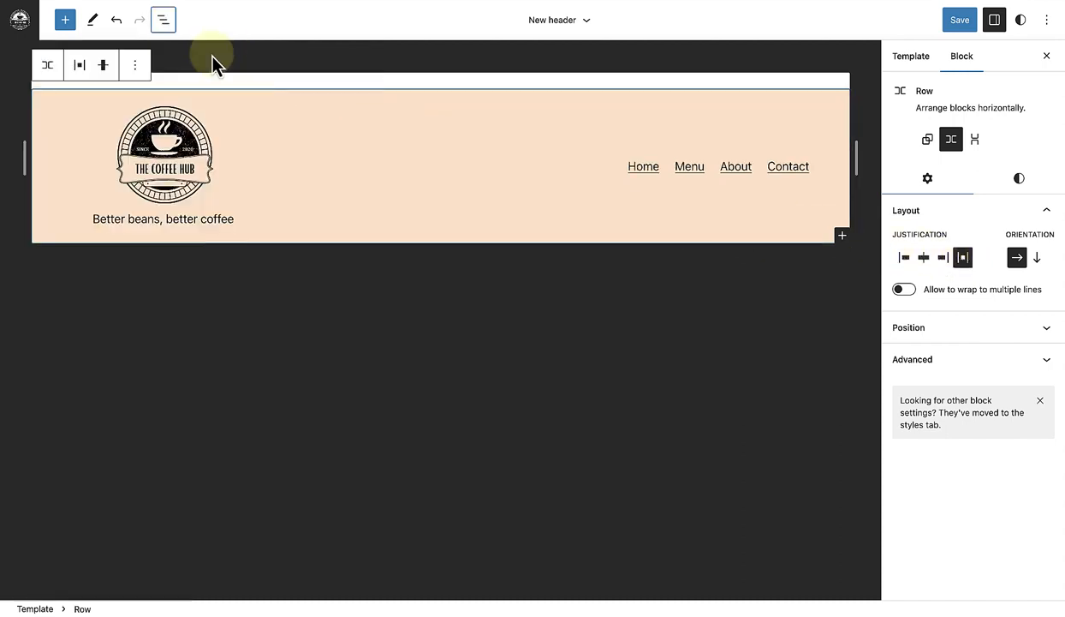
left_click(1045, 60)
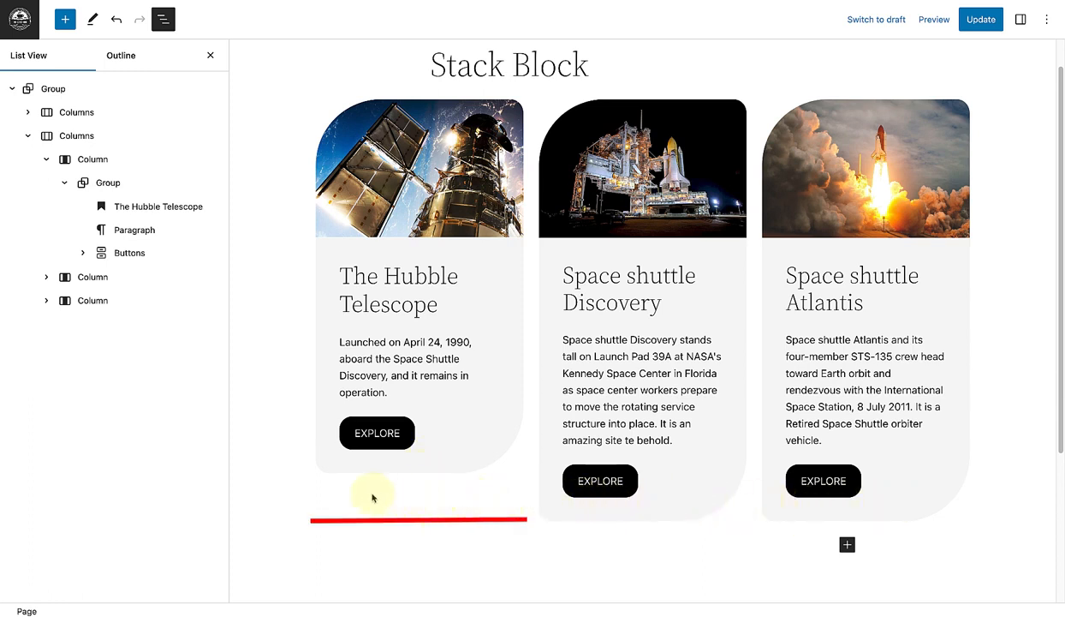
Step: Convert the Hubble Telescope card's inner Group on the Stack Block page into a Stack
left_click(107, 184)
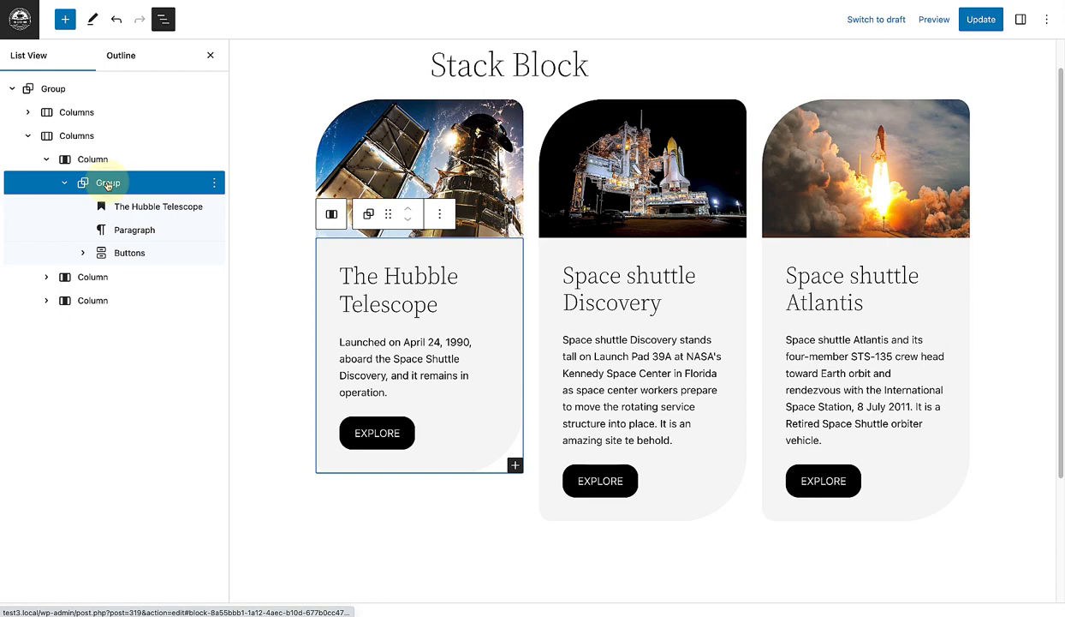
left_click(1019, 19)
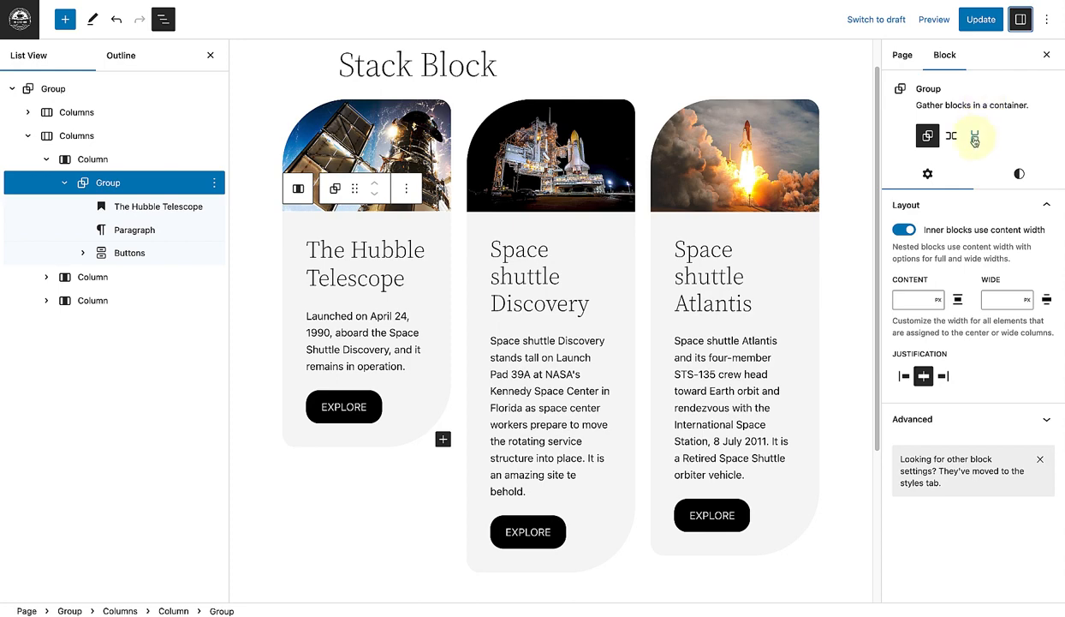
left_click(975, 137)
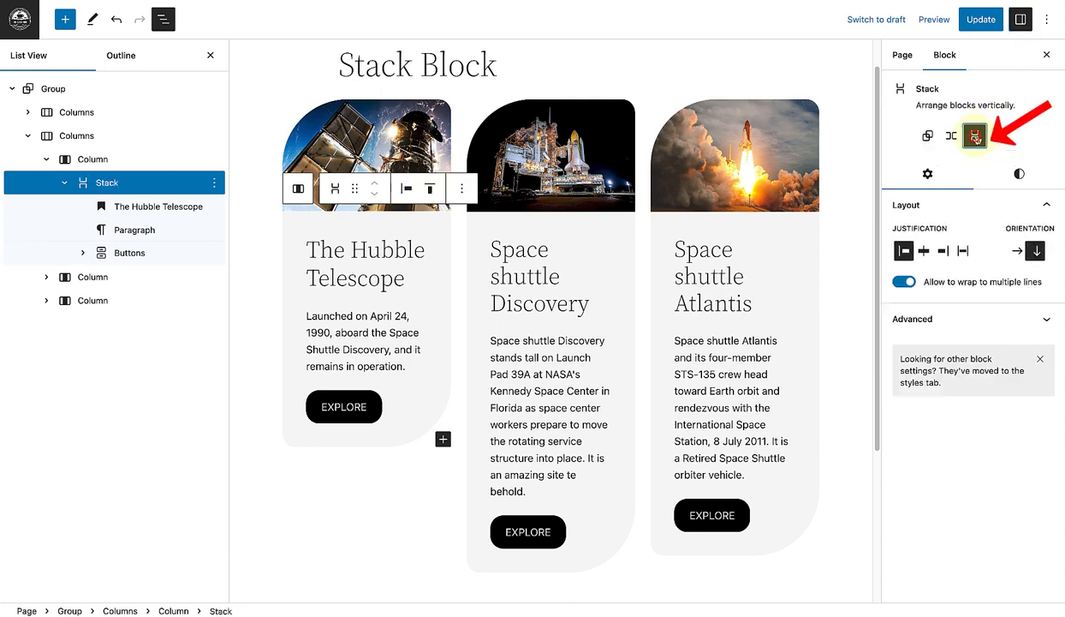
left_click(1047, 55)
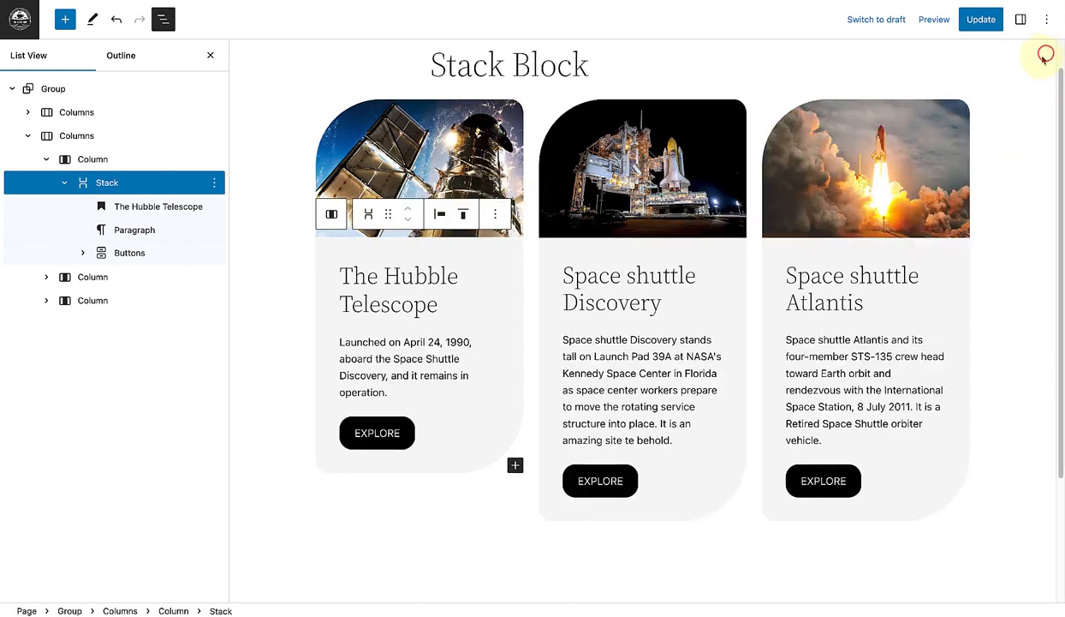
Step: Combine the Hubble Telescope heading and its paragraph into a Group inside the stack
left_click(164, 209)
left_click(143, 233, "shift")
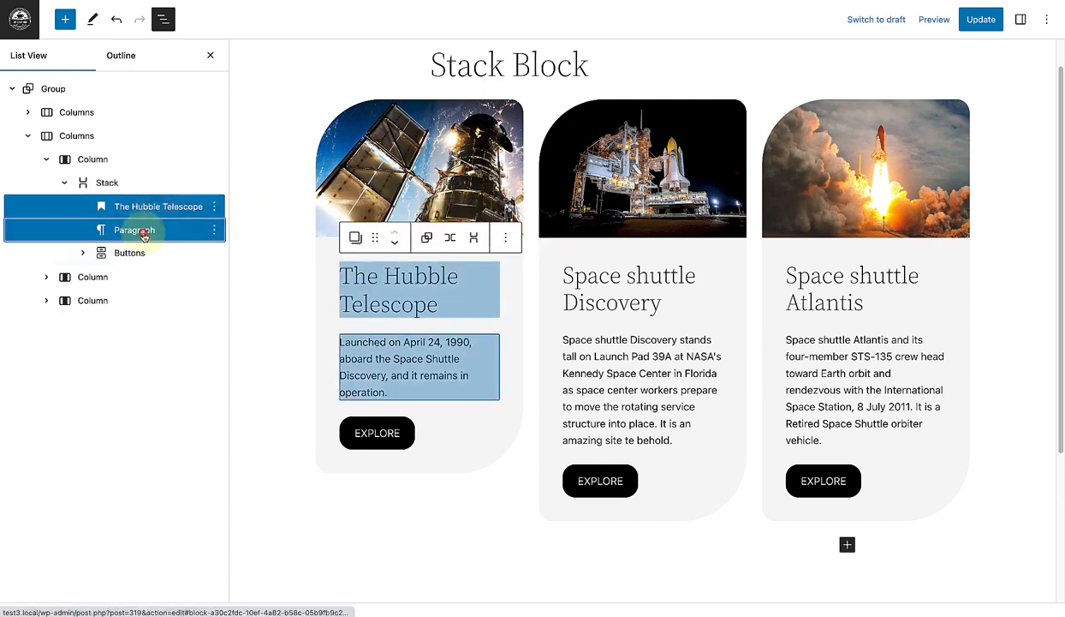
left_click(426, 239)
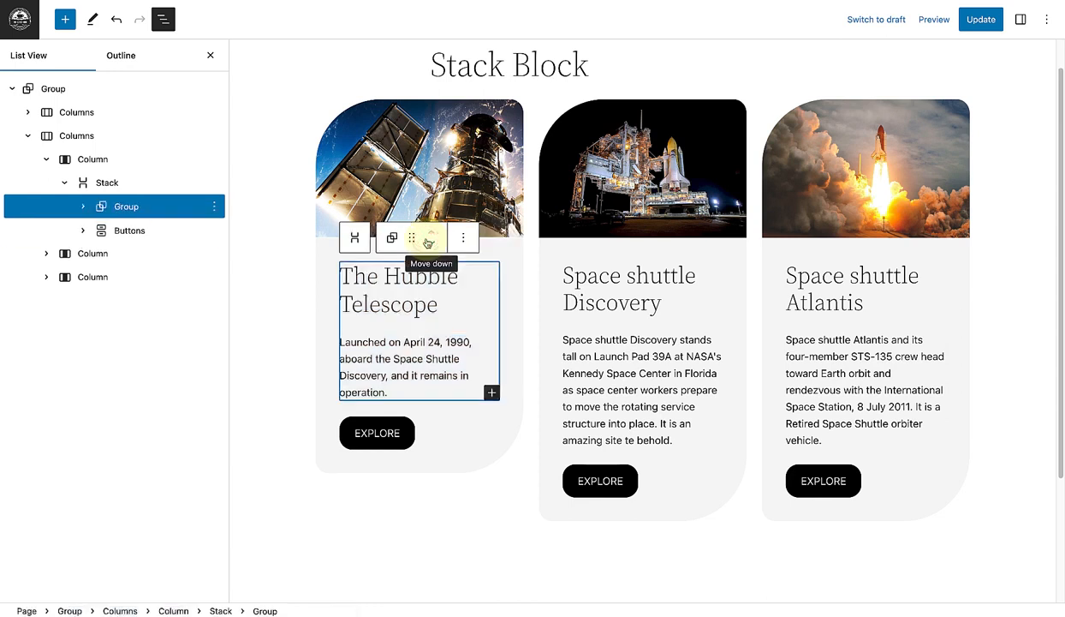
Step: Enable the Min. height option for the Hubble Telescope card's stack and set it to 100%
left_click(106, 183)
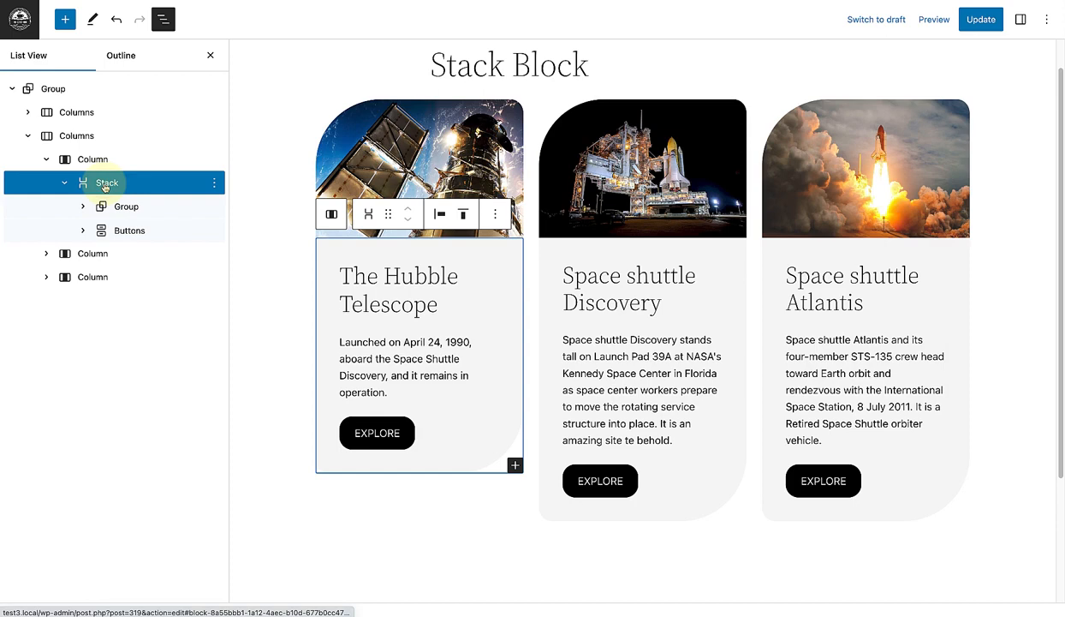
left_click(1020, 21)
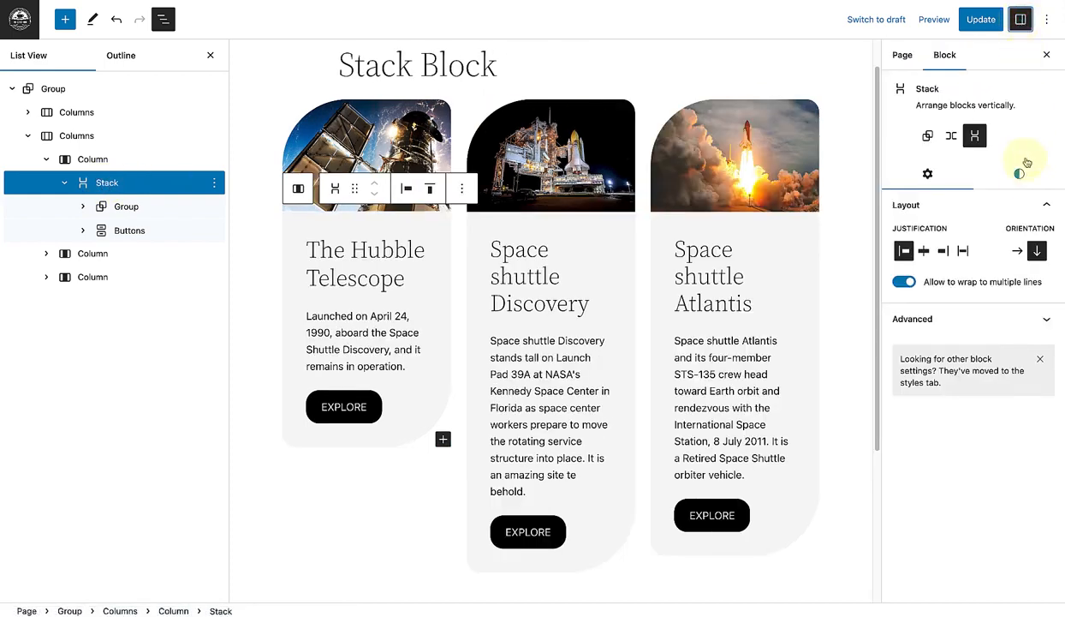
left_click(1018, 173)
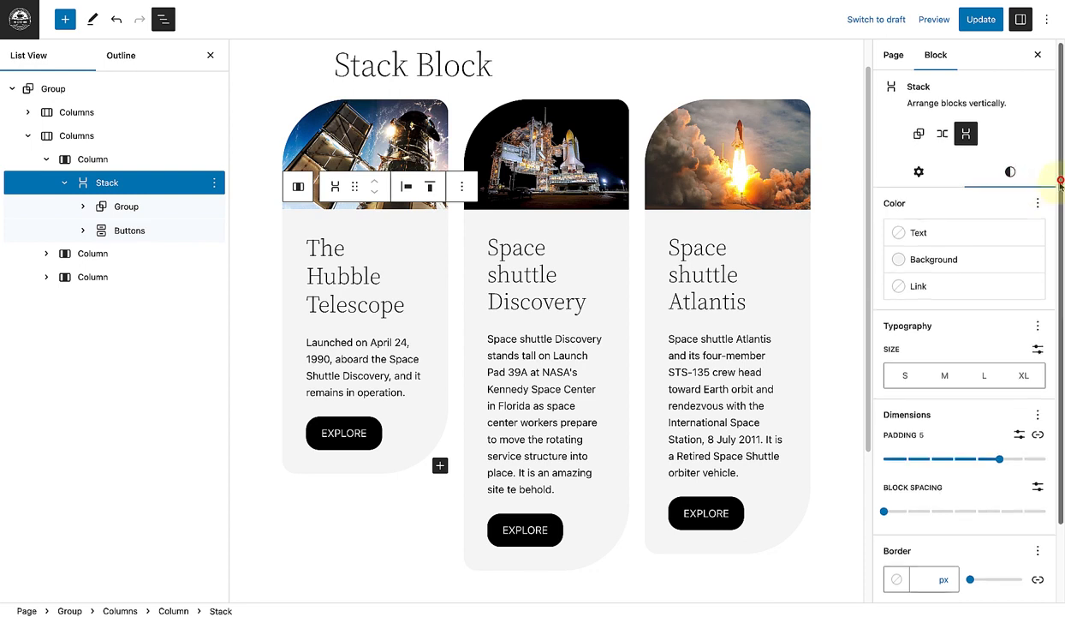
scroll(1049, 250, "down", 2)
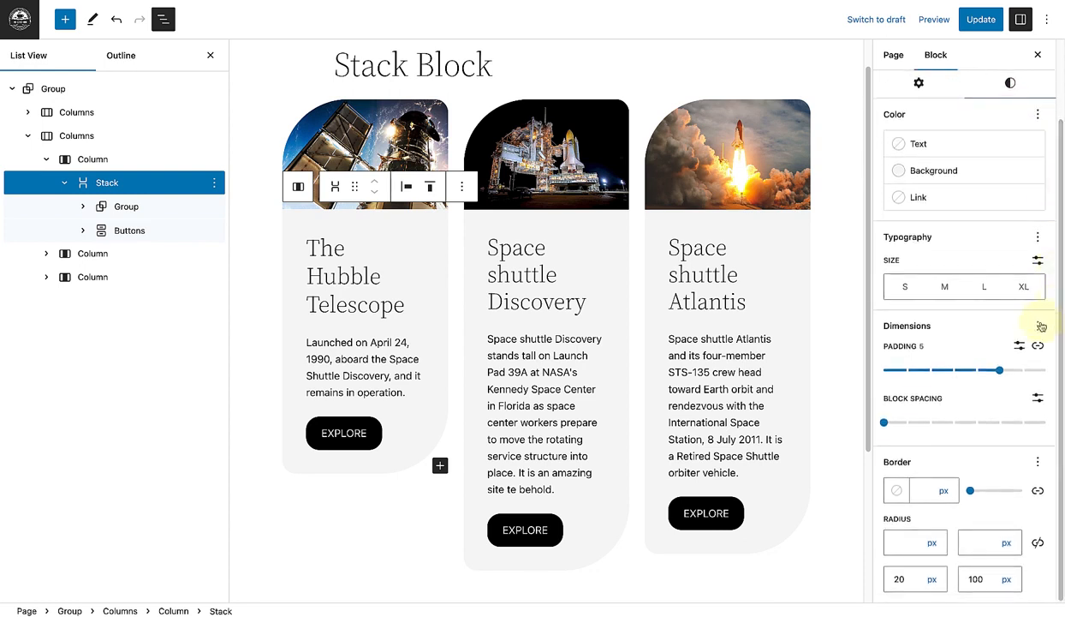
left_click(1039, 326)
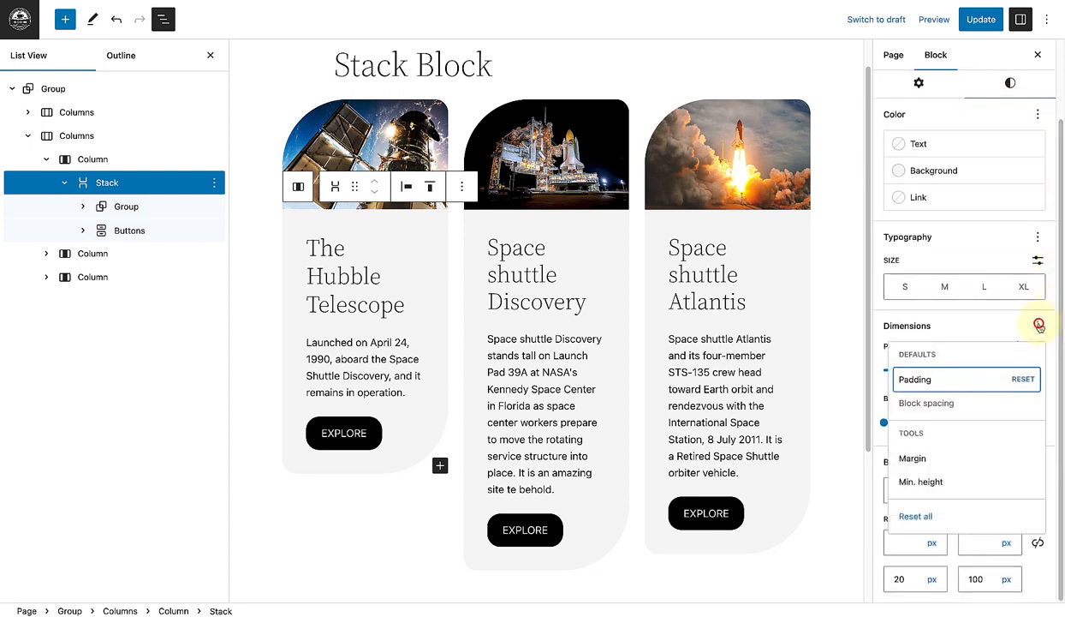
left_click(924, 483)
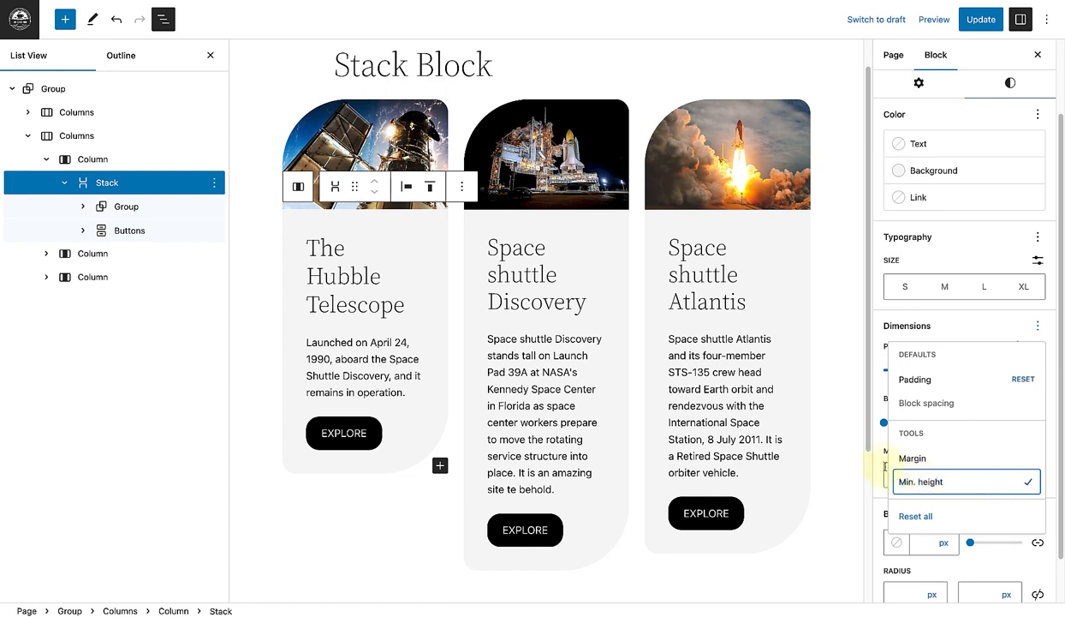
left_click(876, 453)
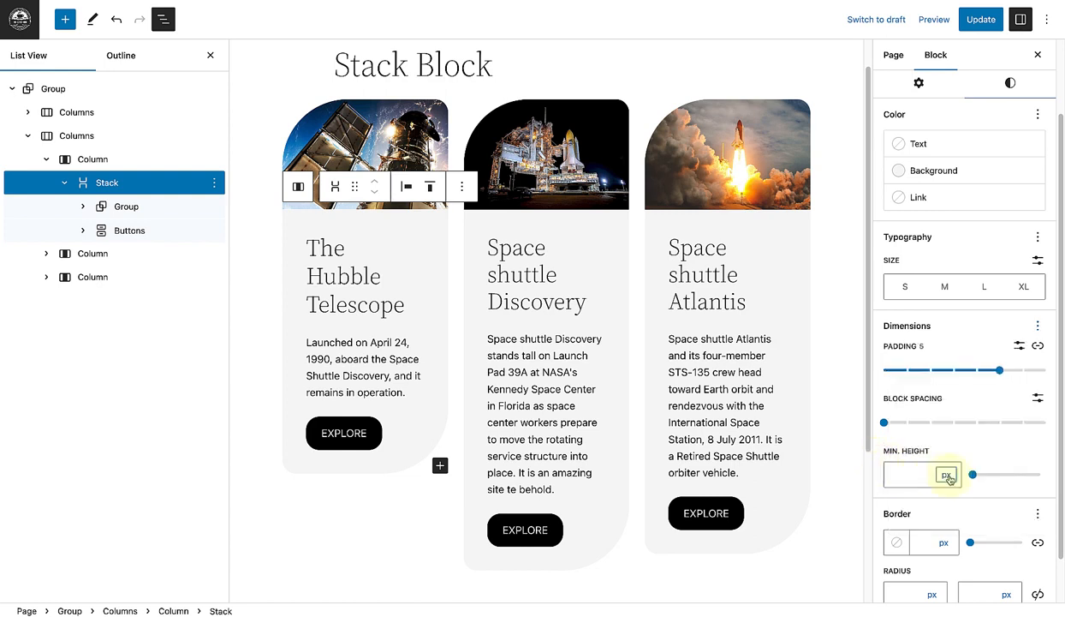
left_click(947, 476)
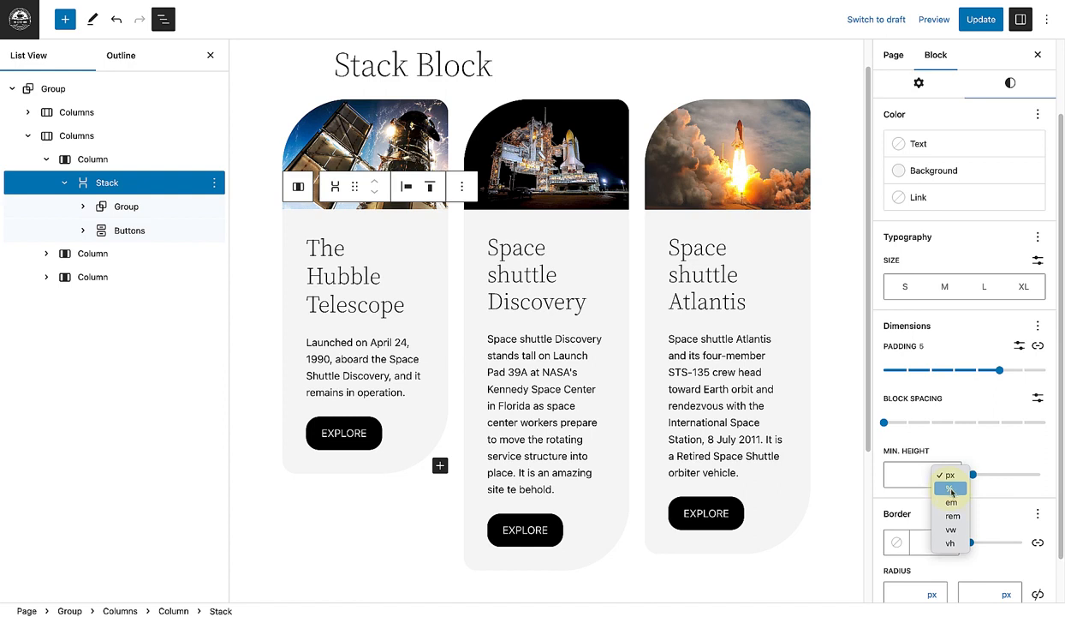
left_click(950, 488)
left_click(899, 476)
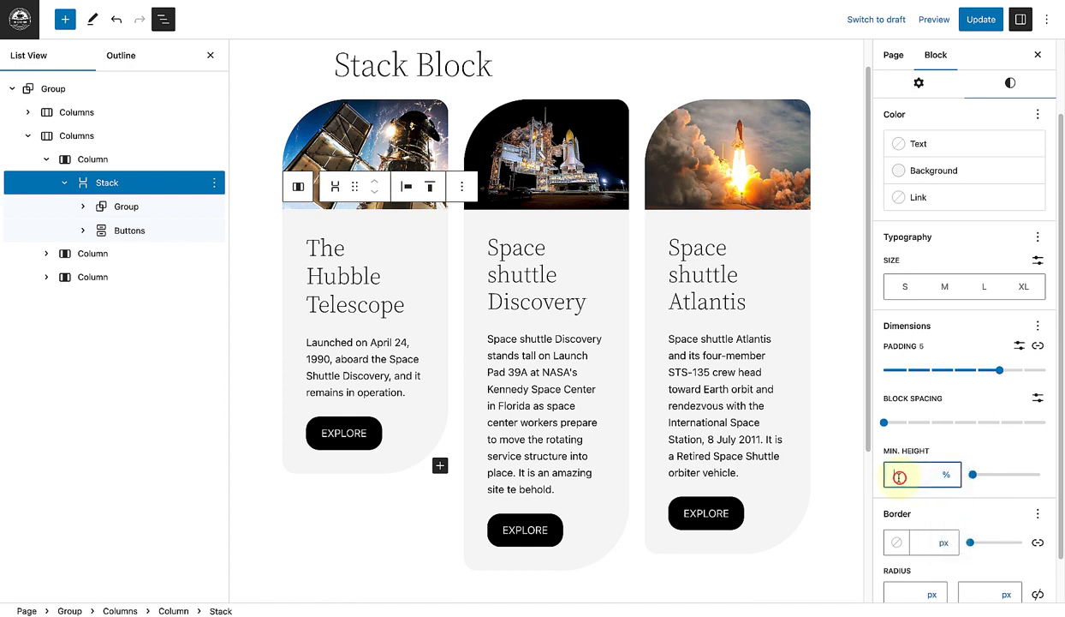
type("100")
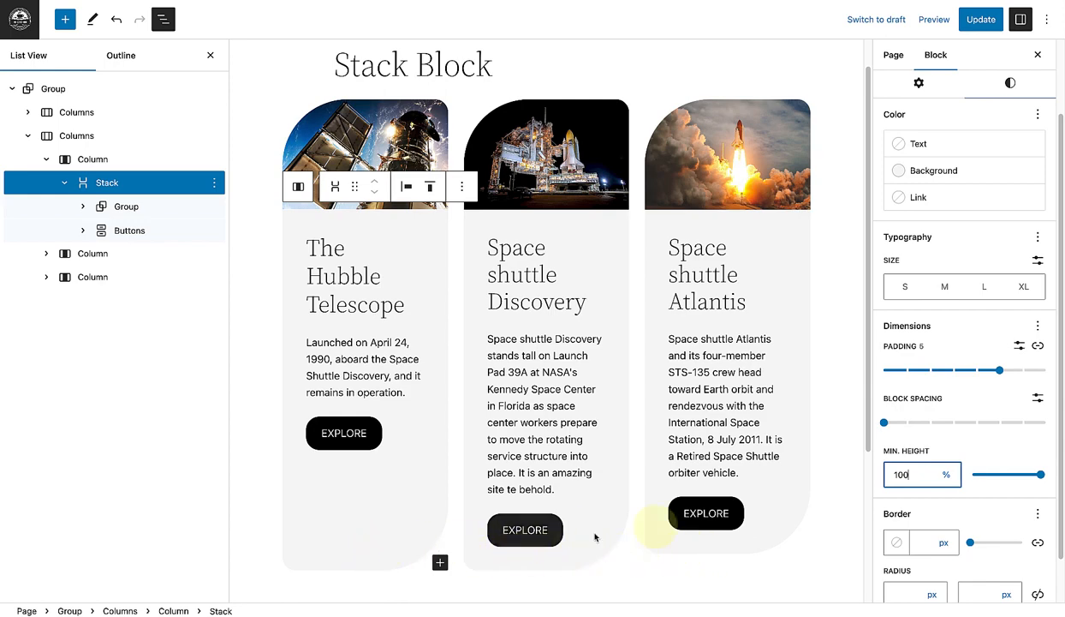
left_click(1038, 54)
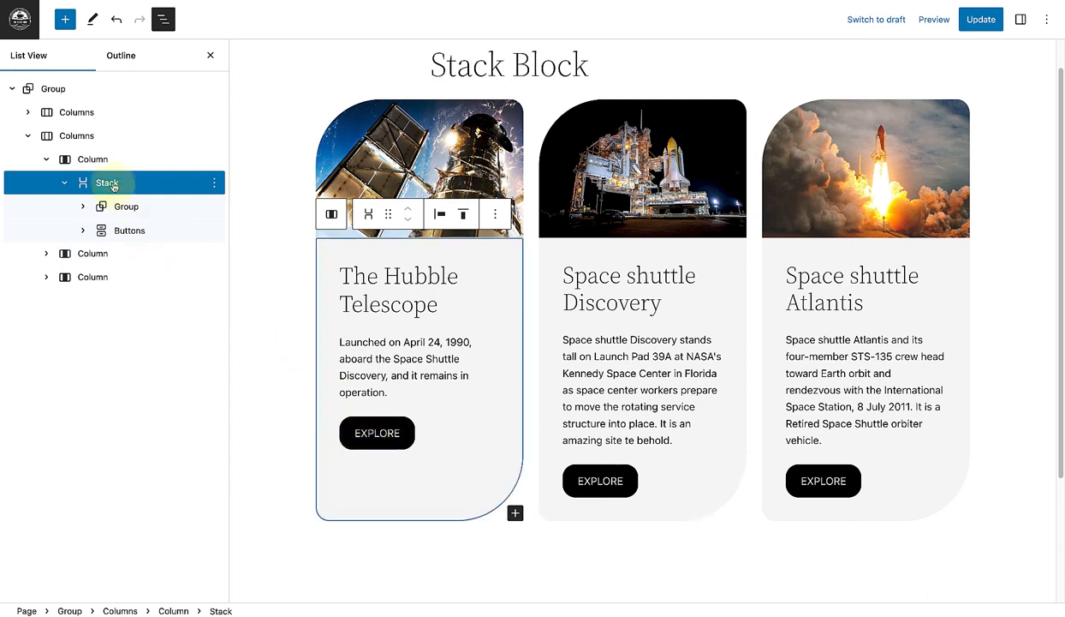
Step: Set the Hubble Telescope stack's vertical alignment to Space between and deselect the block
left_click(463, 214)
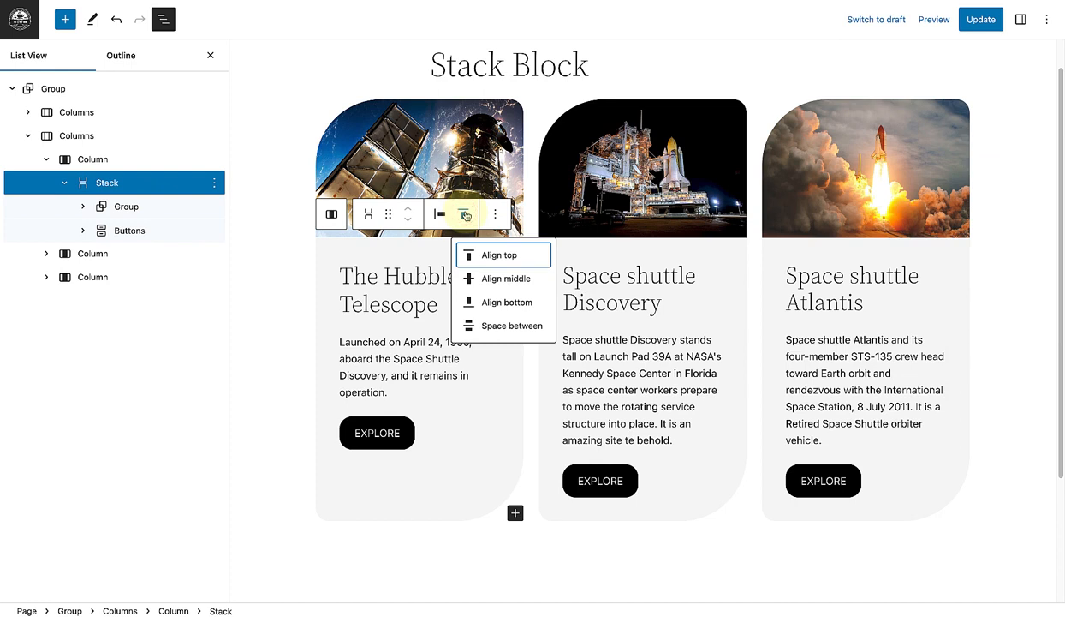
left_click(477, 328)
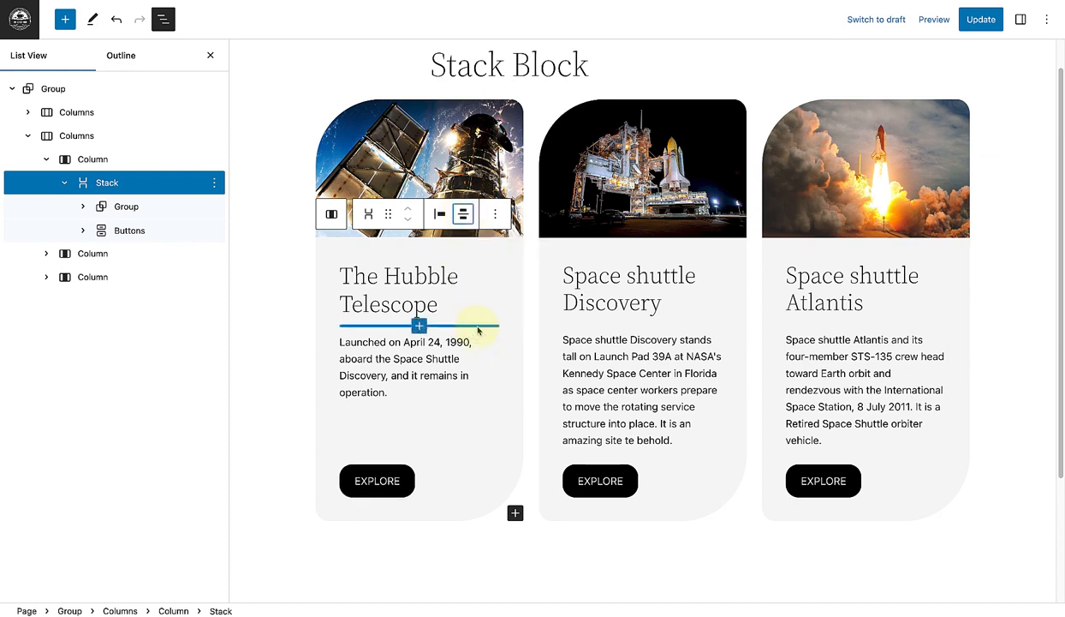
left_click(1004, 498)
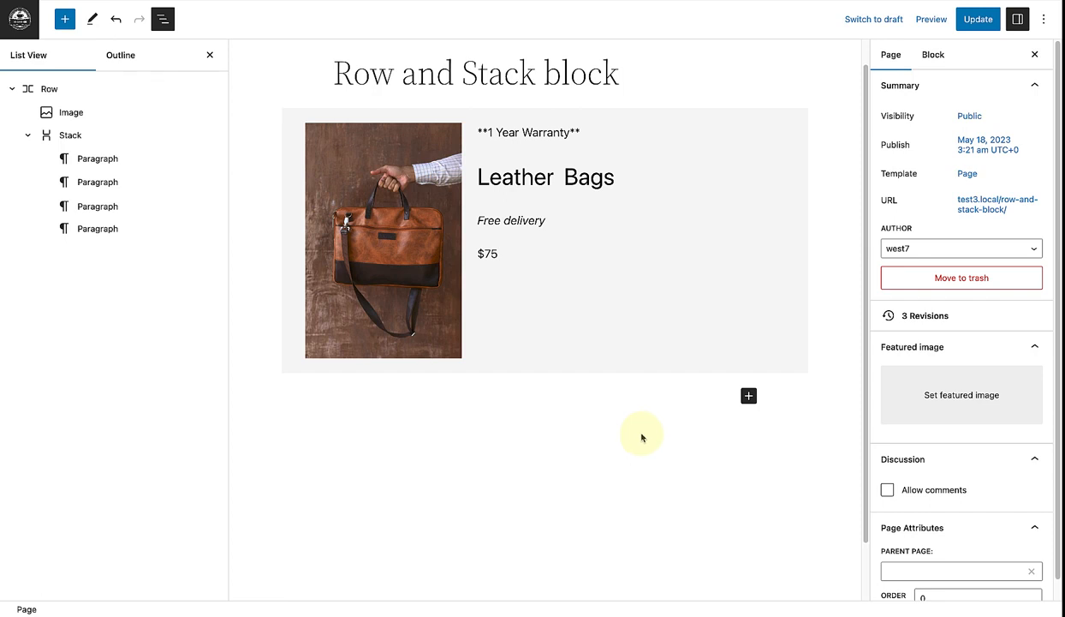
Step: Inspect the leather bag layout's Row, Image and Stack blocks and open the row's vertical alignment options
left_click(57, 88)
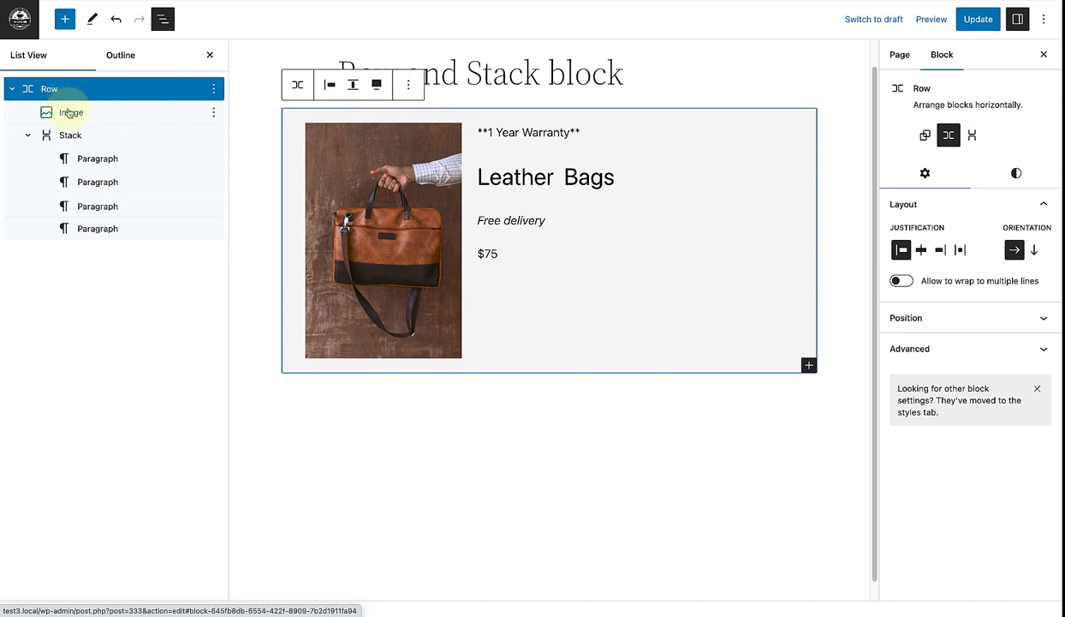
left_click(69, 112)
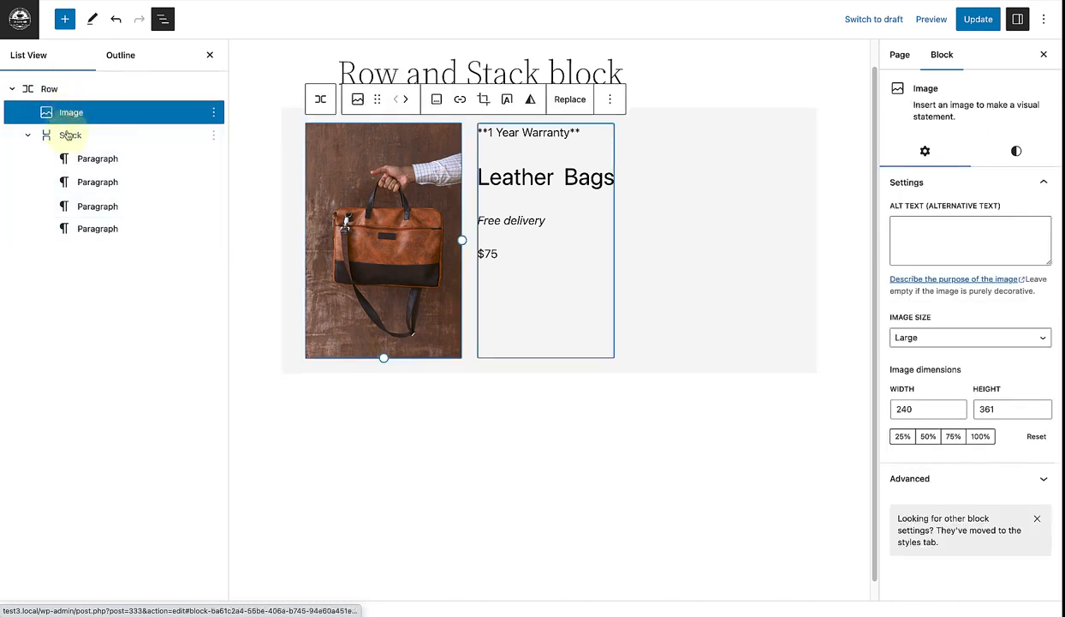
left_click(68, 136)
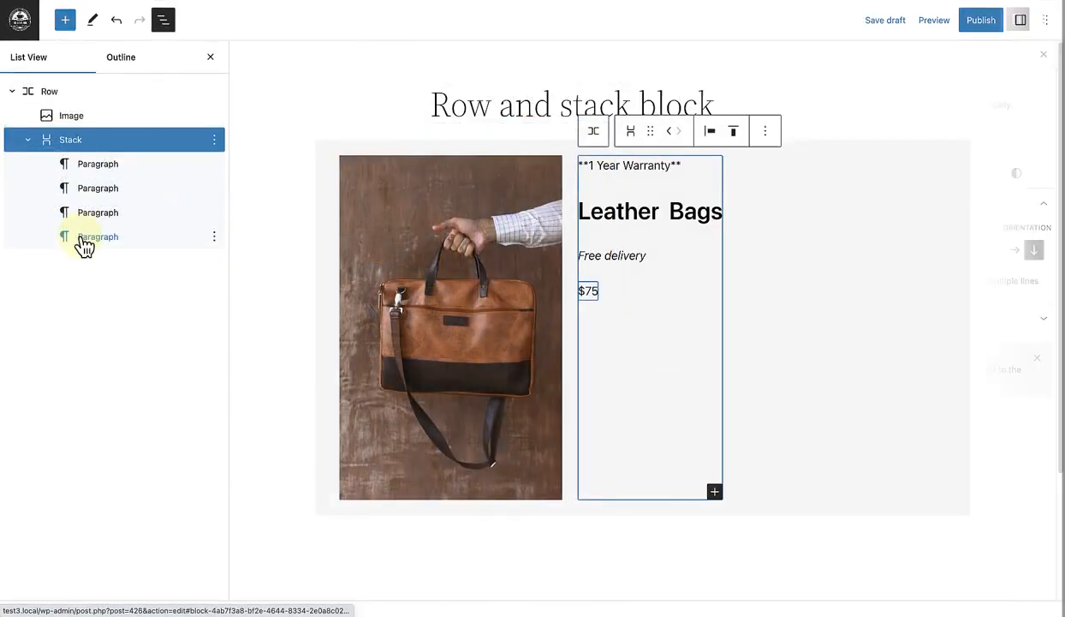
left_click(81, 95)
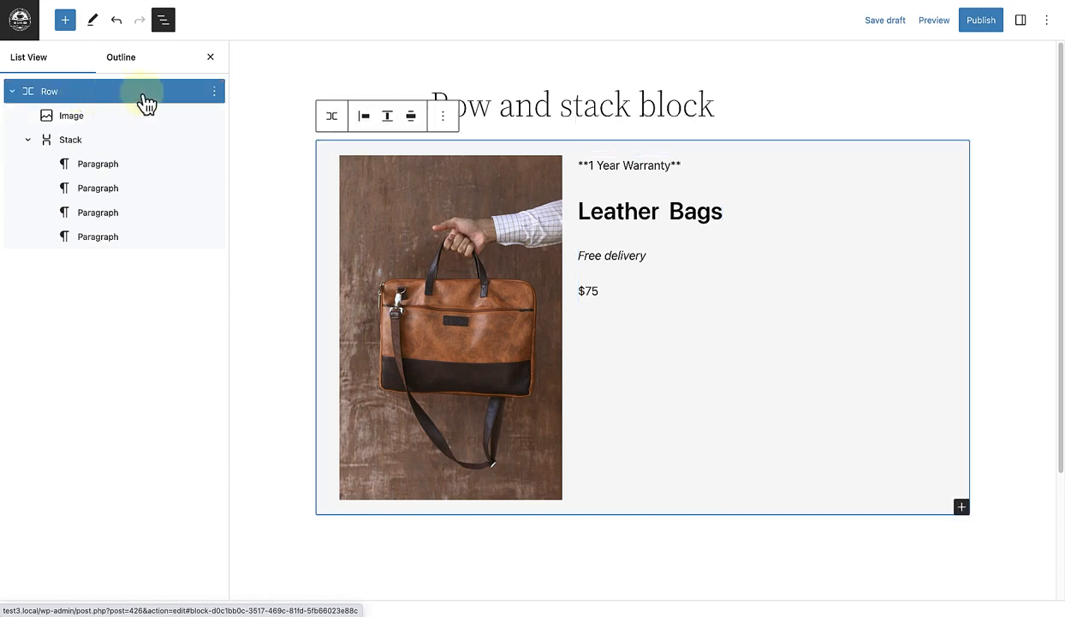
left_click(390, 120)
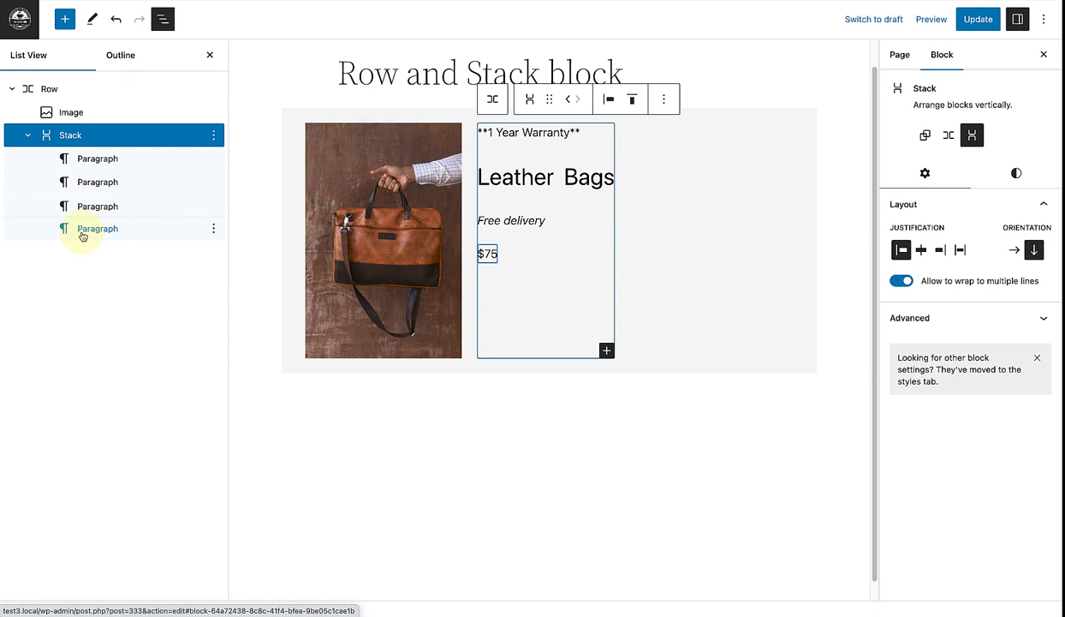
Step: Combine the 1 Year Warranty, Leather Bags and Free delivery paragraphs into a nested Stack inside the existing stack
left_click(94, 159)
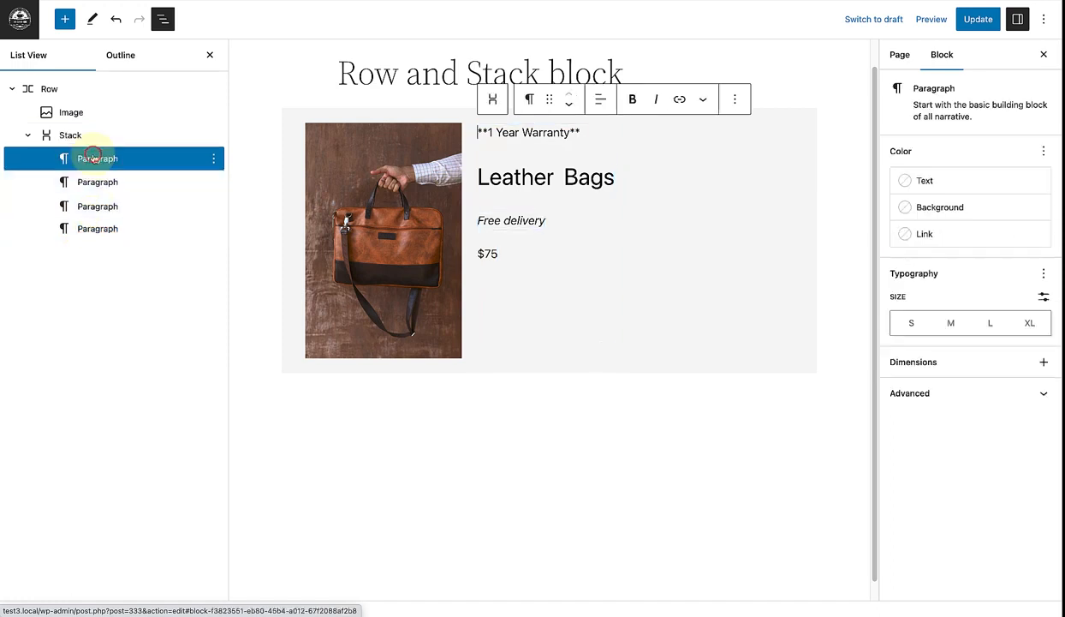
left_click(97, 181, "shift")
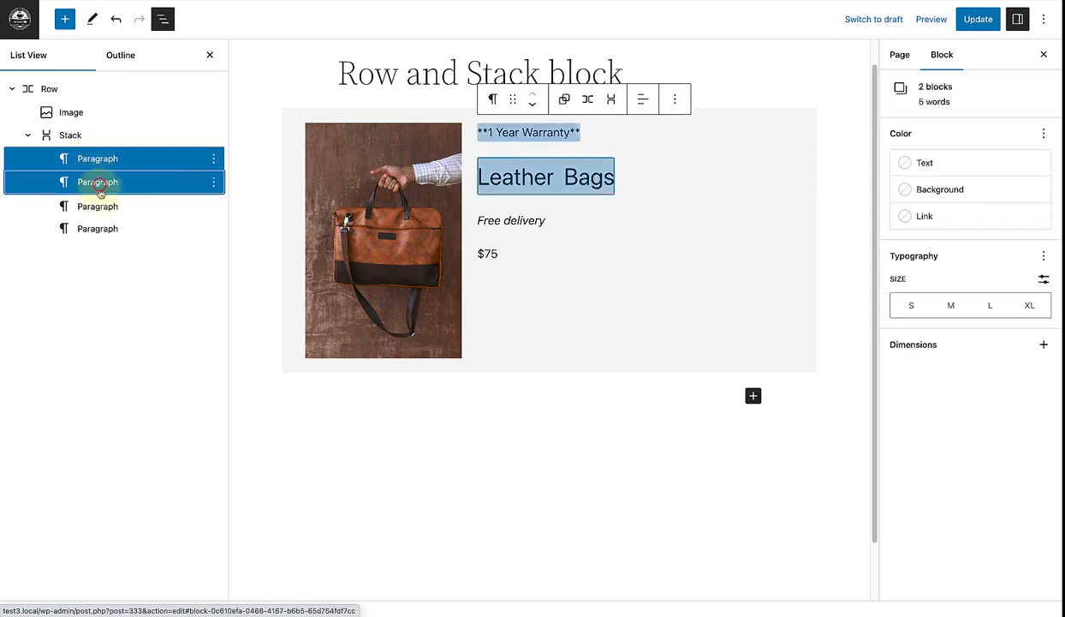
left_click(98, 206, "shift")
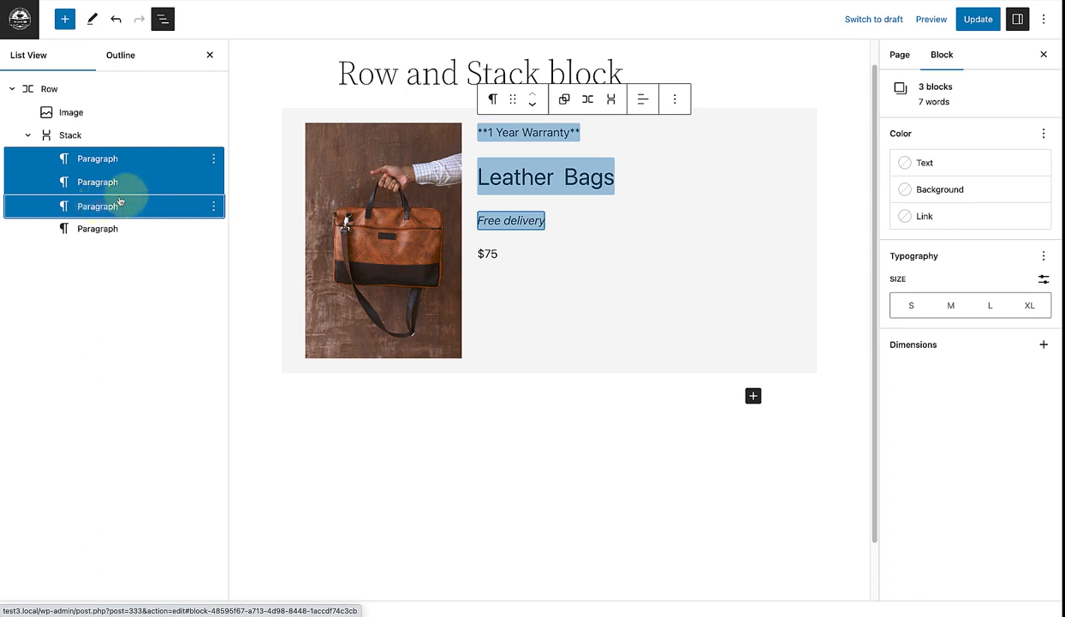
left_click(611, 101)
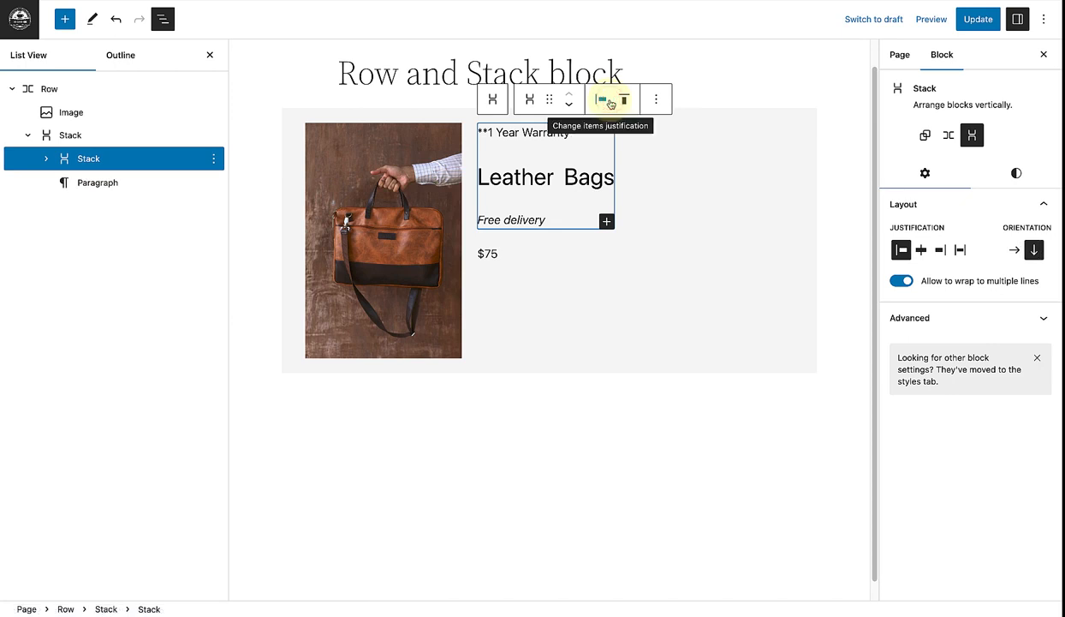
Step: Set the block spacing of the nested stack holding the warranty, title and delivery paragraphs to 1
left_click(1017, 174)
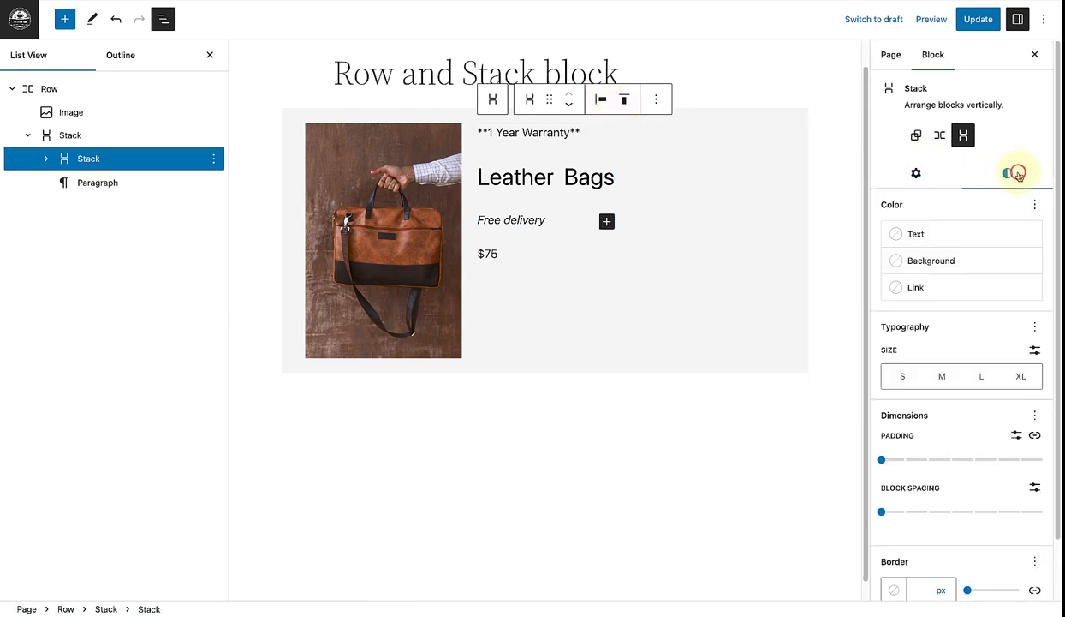
scroll(1047, 221, "down", 2)
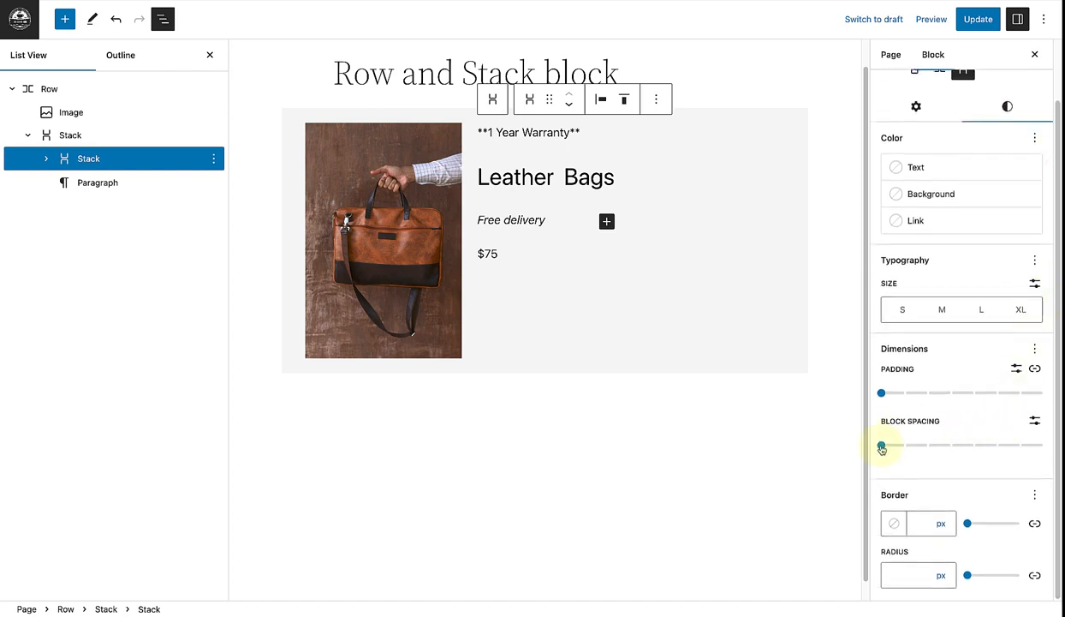
left_click_drag(882, 447, 900, 451)
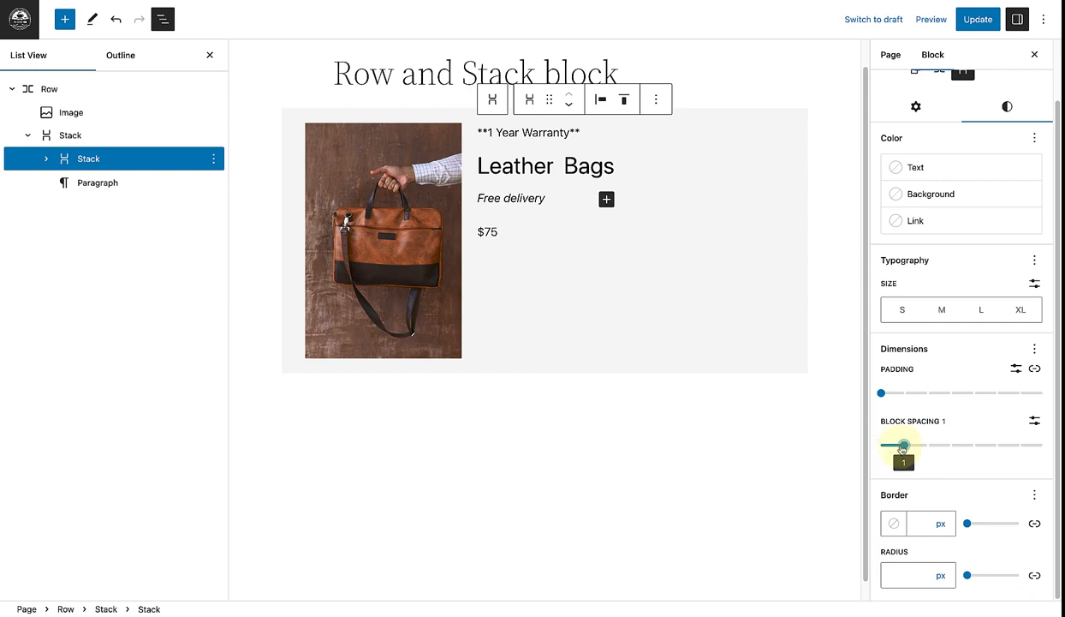
left_click_drag(901, 448, 906, 449)
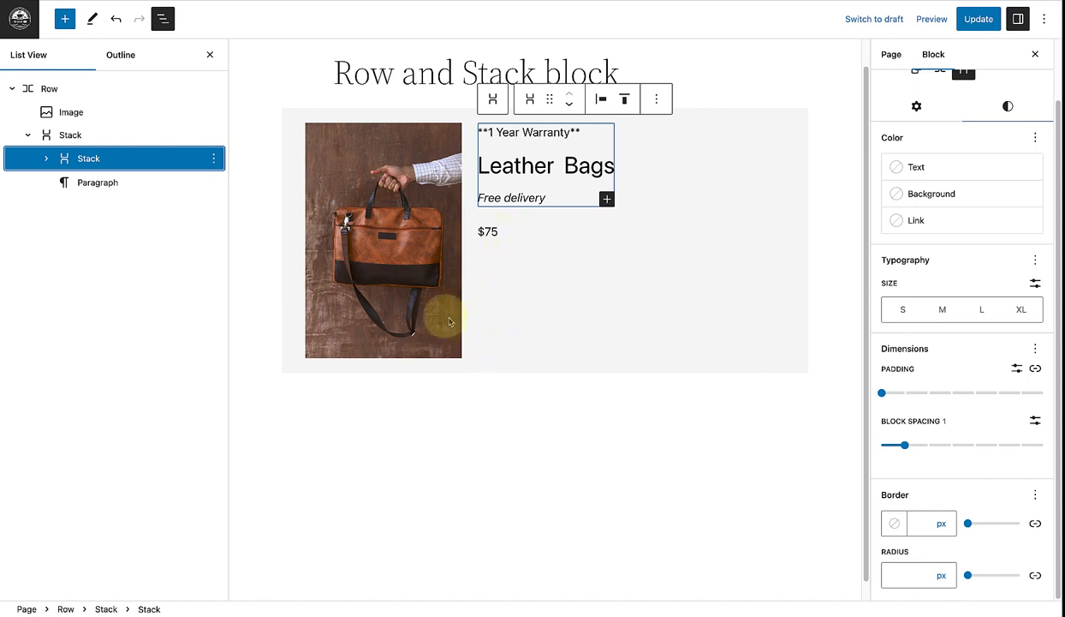
Step: Set the outer stack's vertical alignment to Space between and deselect the block
left_click(84, 135)
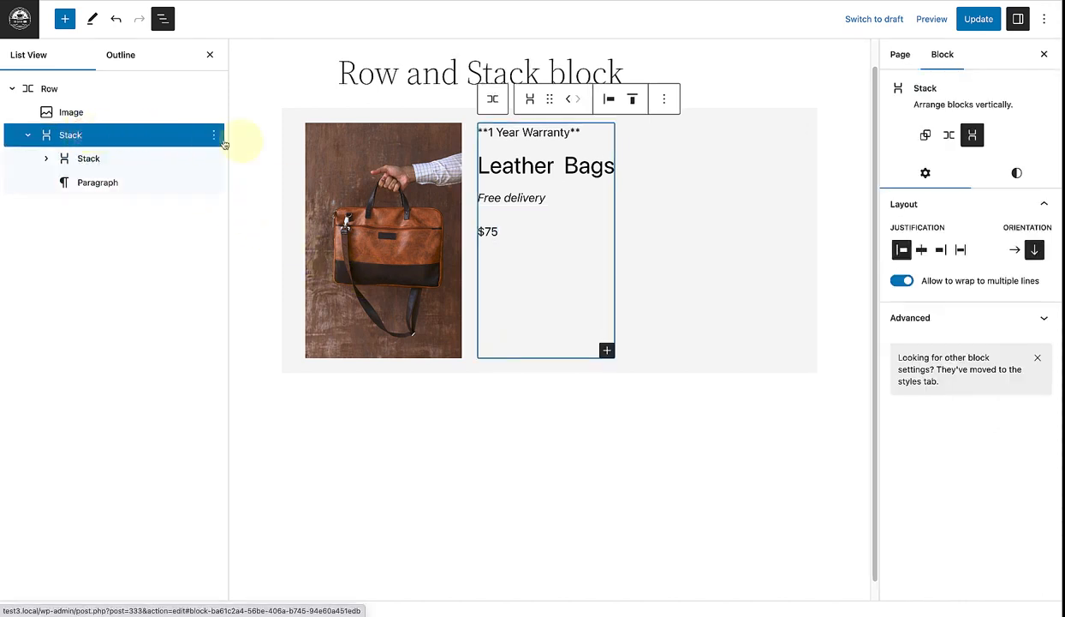
left_click(634, 100)
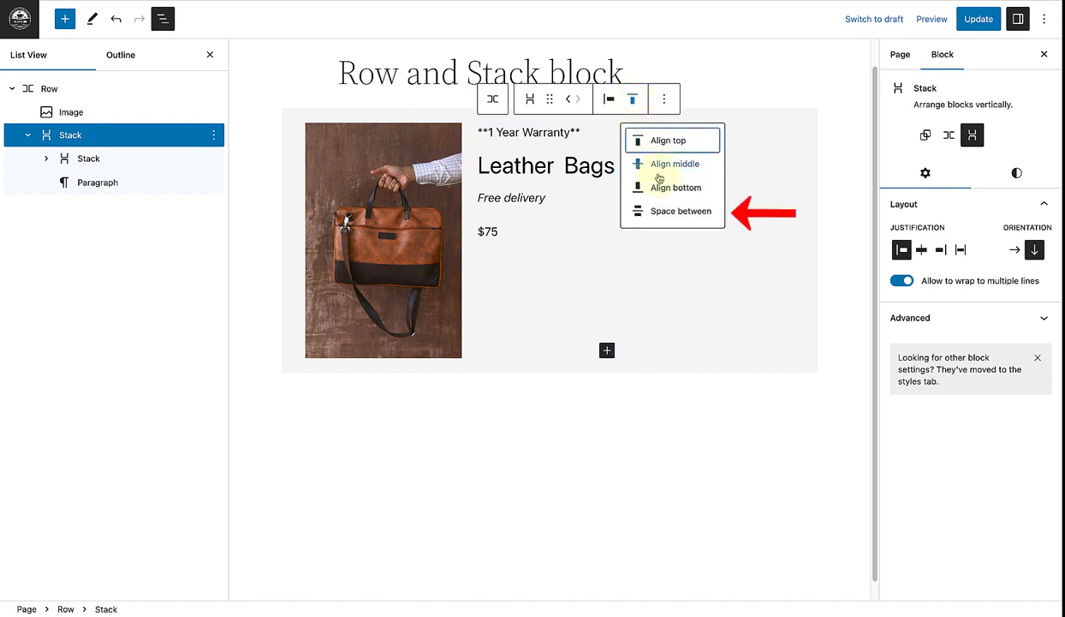
left_click(667, 213)
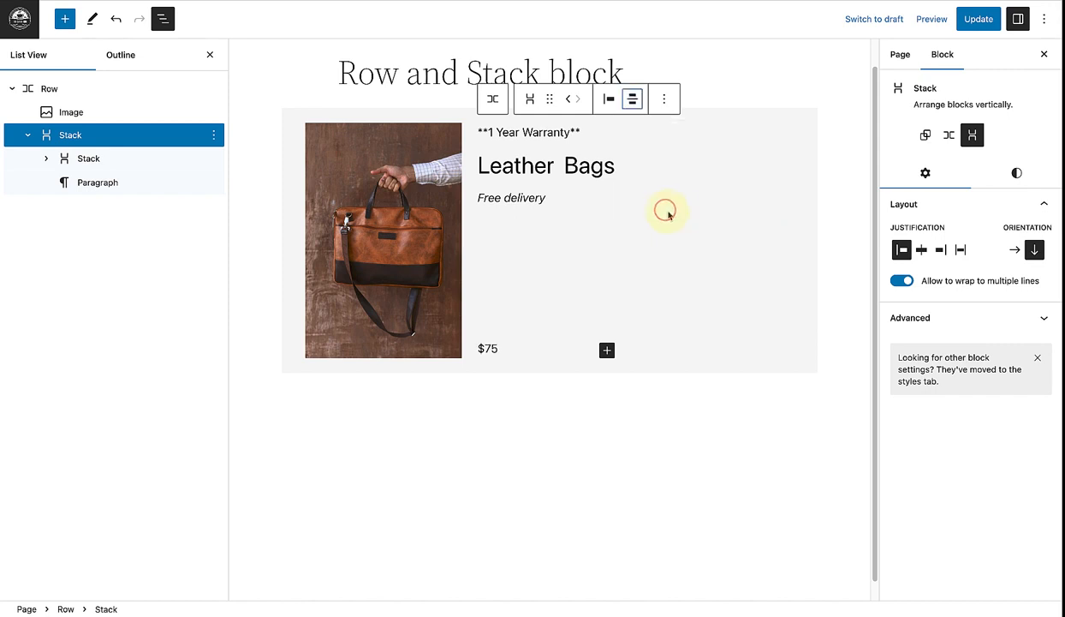
left_click(829, 284)
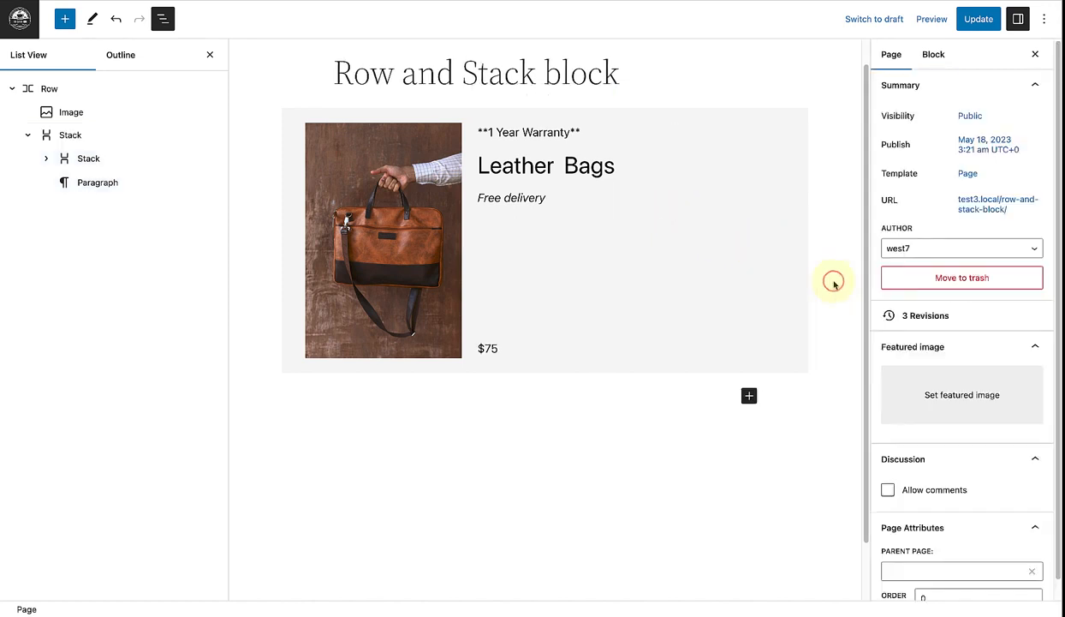